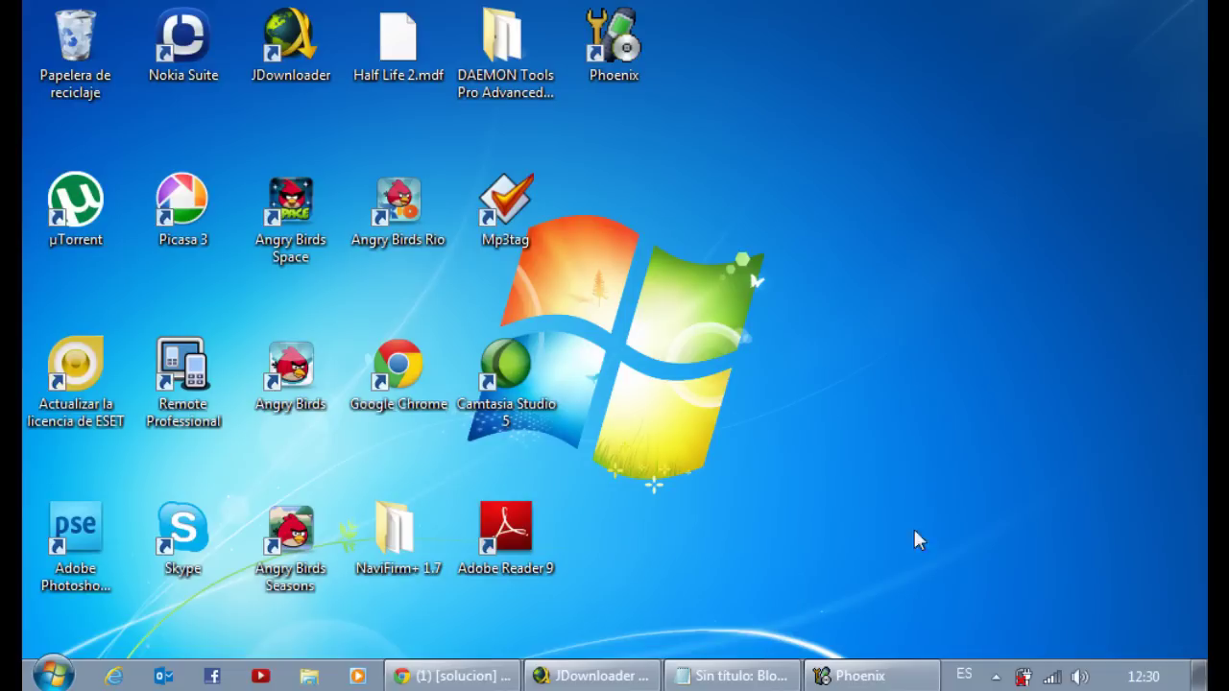
pyautogui.click(614, 44)
pyautogui.click(53, 674)
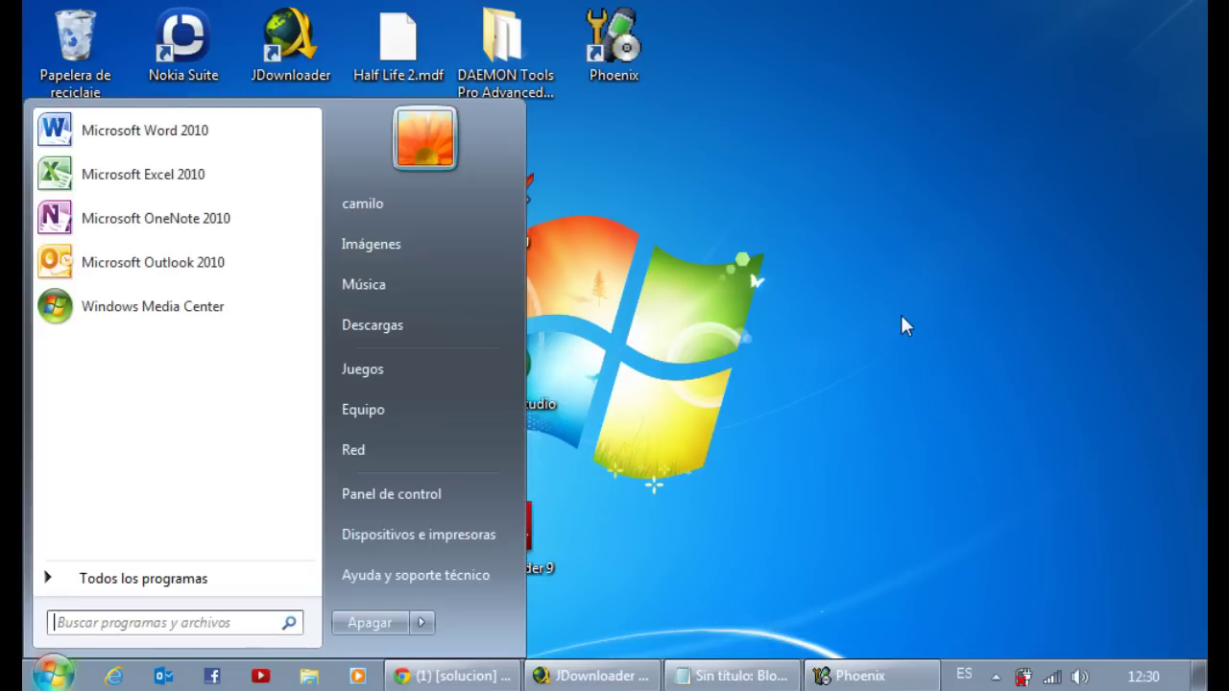
pyautogui.click(899, 356)
pyautogui.doubleClick(624, 74)
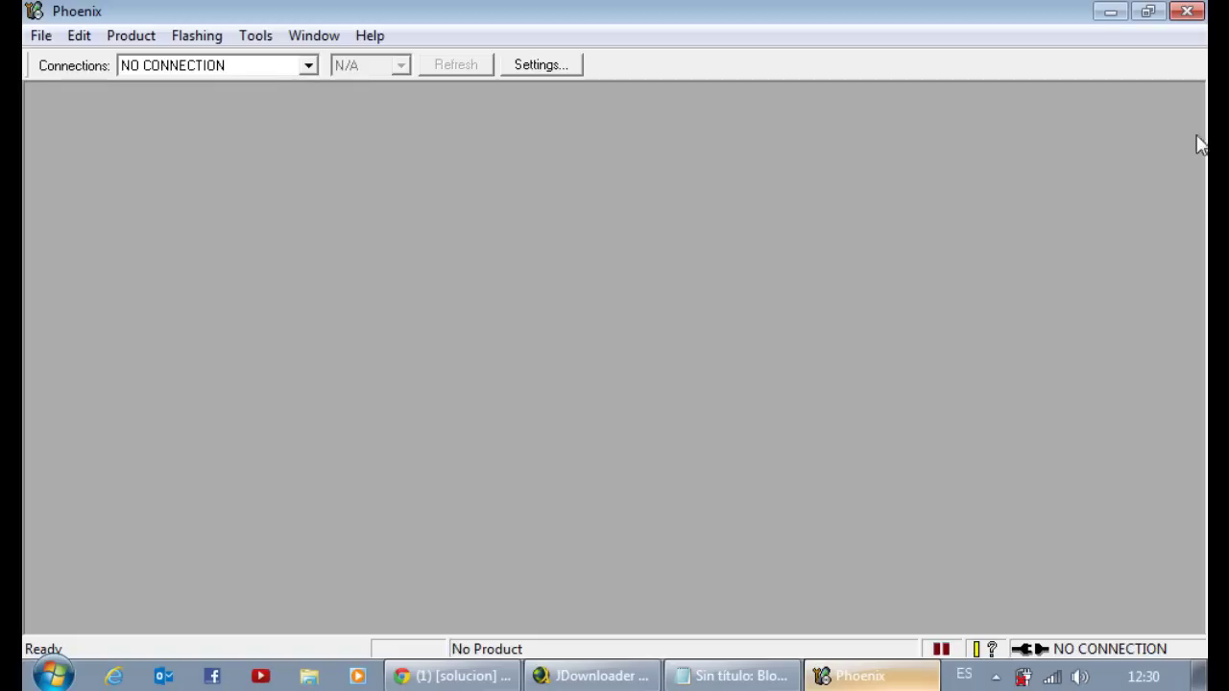
pyautogui.click(1187, 11)
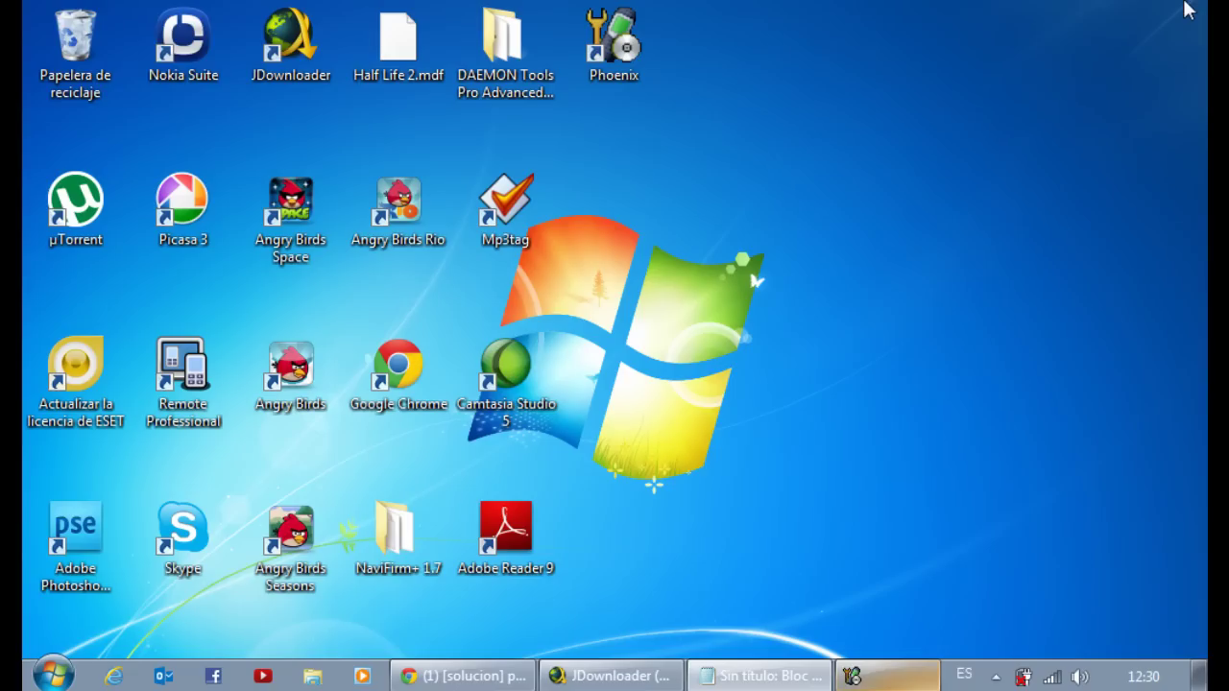
# Step: Open the file location of the Phoenix desktop shortcut and go into its Products folder
pyautogui.click(638, 75)
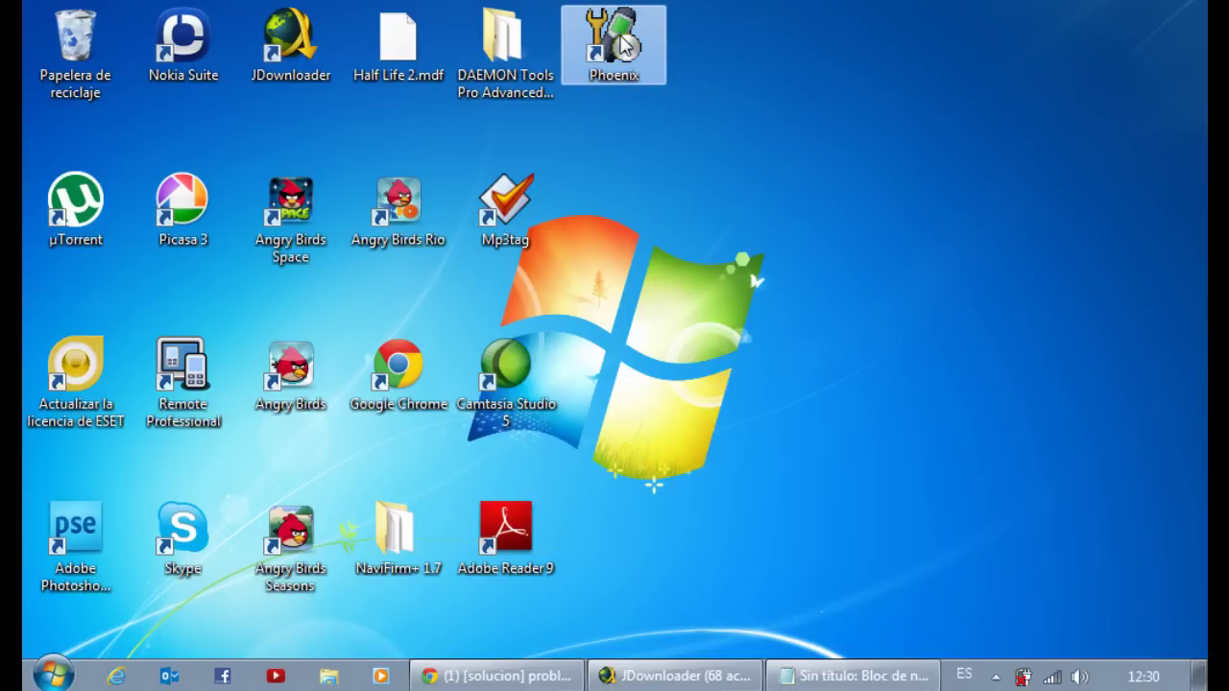
pyautogui.rightClick(621, 39)
pyautogui.click(687, 104)
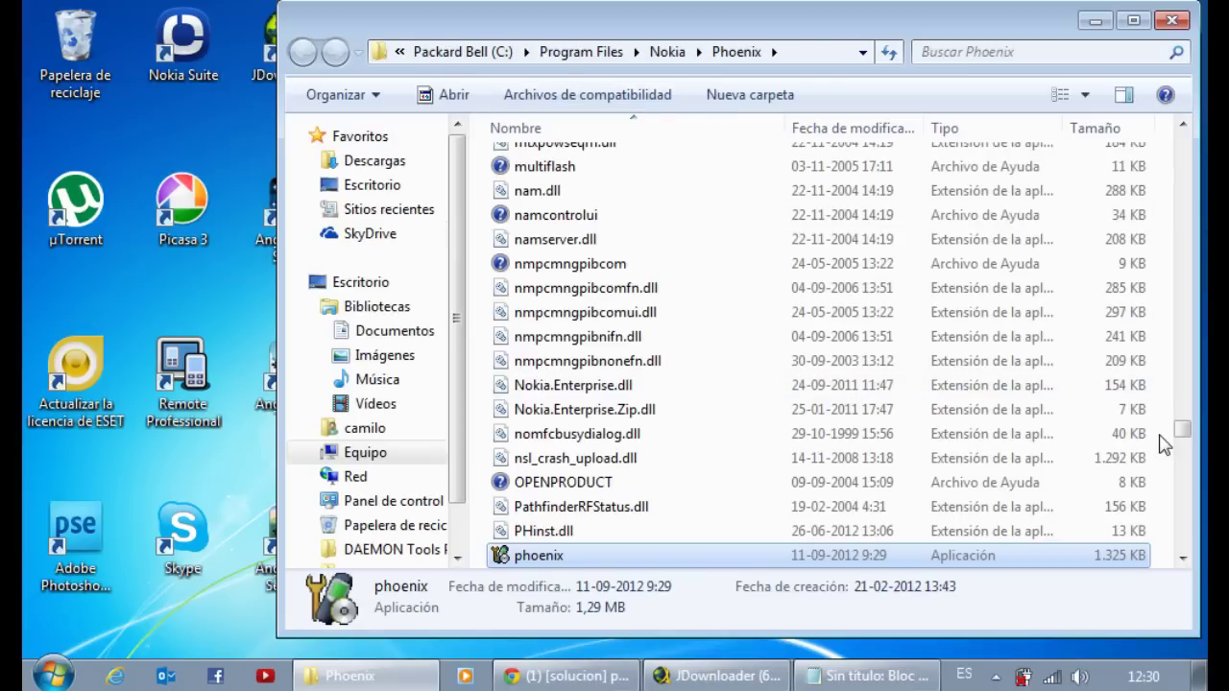
pyautogui.moveTo(1182, 429); pyautogui.dragTo(1182, 142)
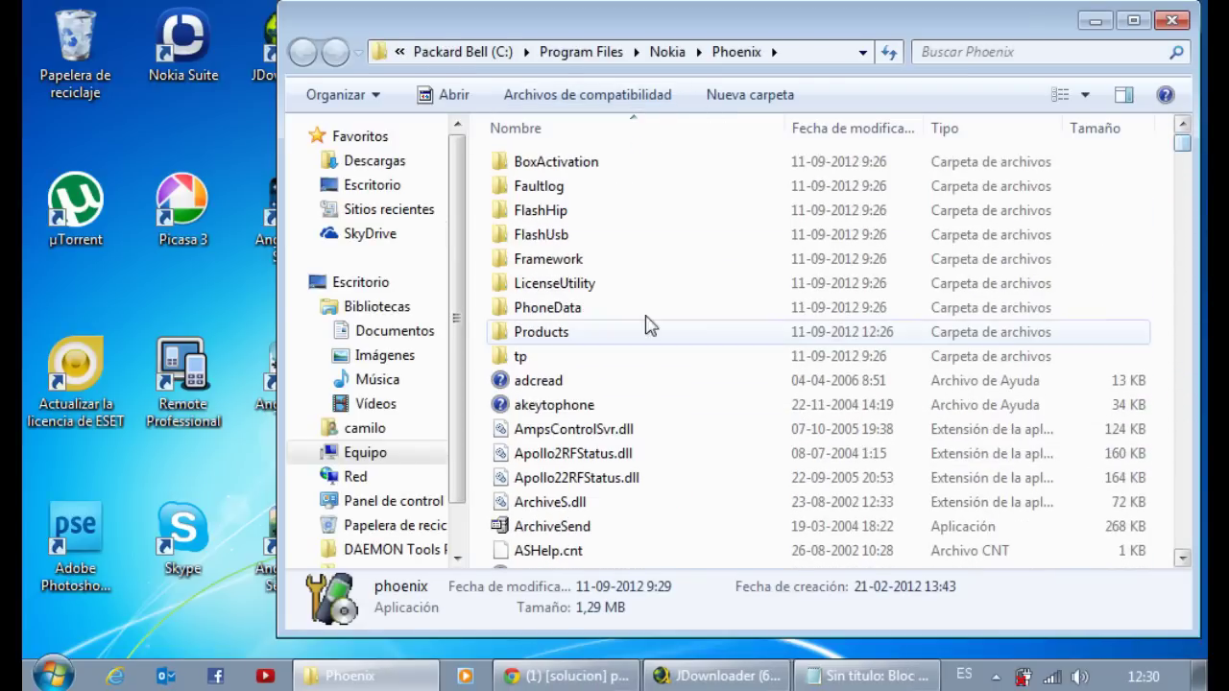
pyautogui.doubleClick(639, 324)
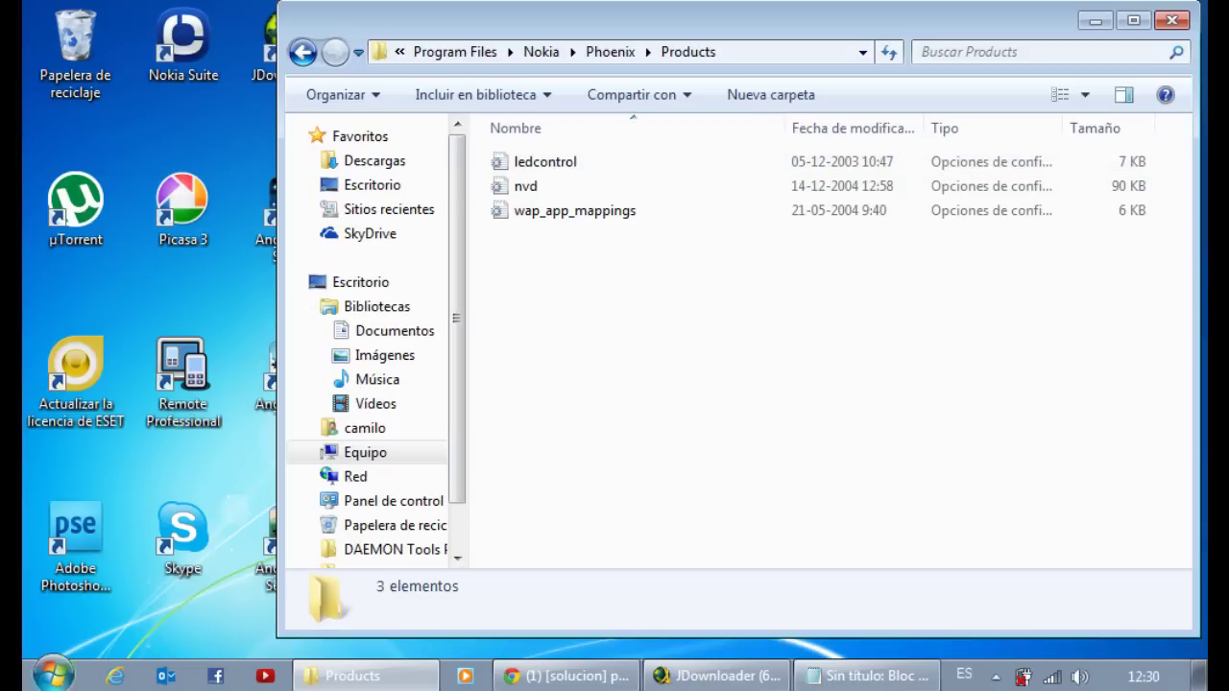
# Step: Move the RM-719 folder from Descargas into Phoenix's Products folder with administrator permission, and close both folder windows
pyautogui.click(53, 676)
pyautogui.click(477, 329)
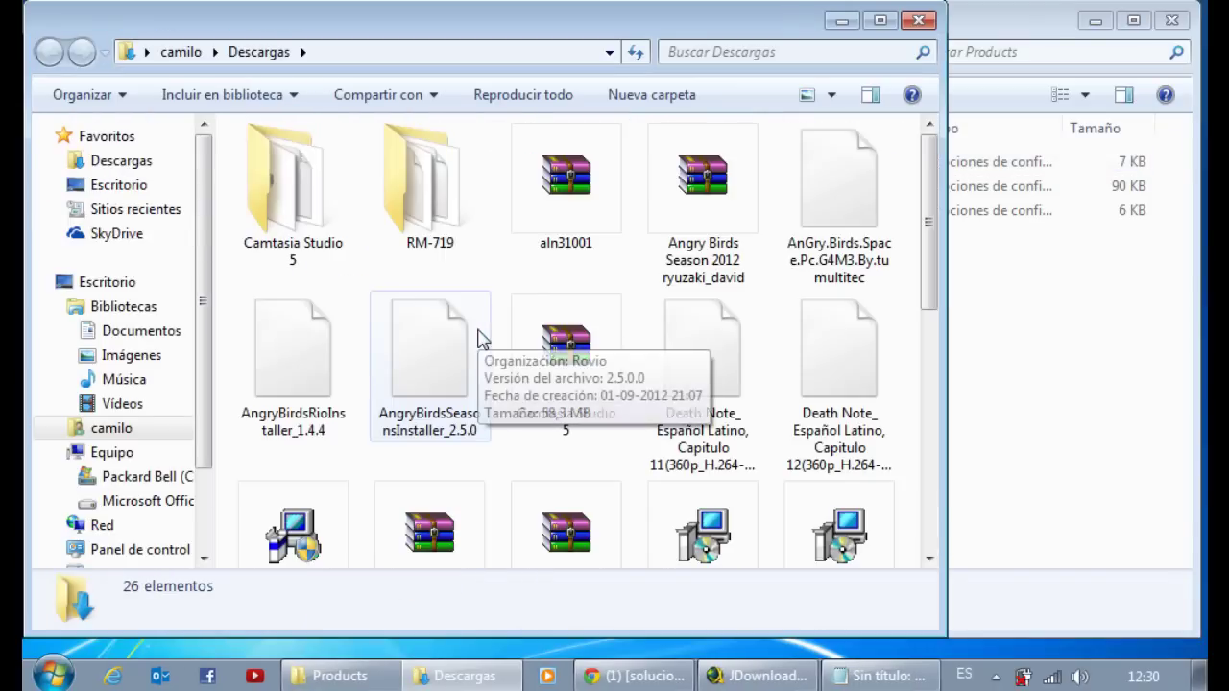
pyautogui.click(418, 165)
pyautogui.moveTo(418, 165); pyautogui.dragTo(1060, 363)
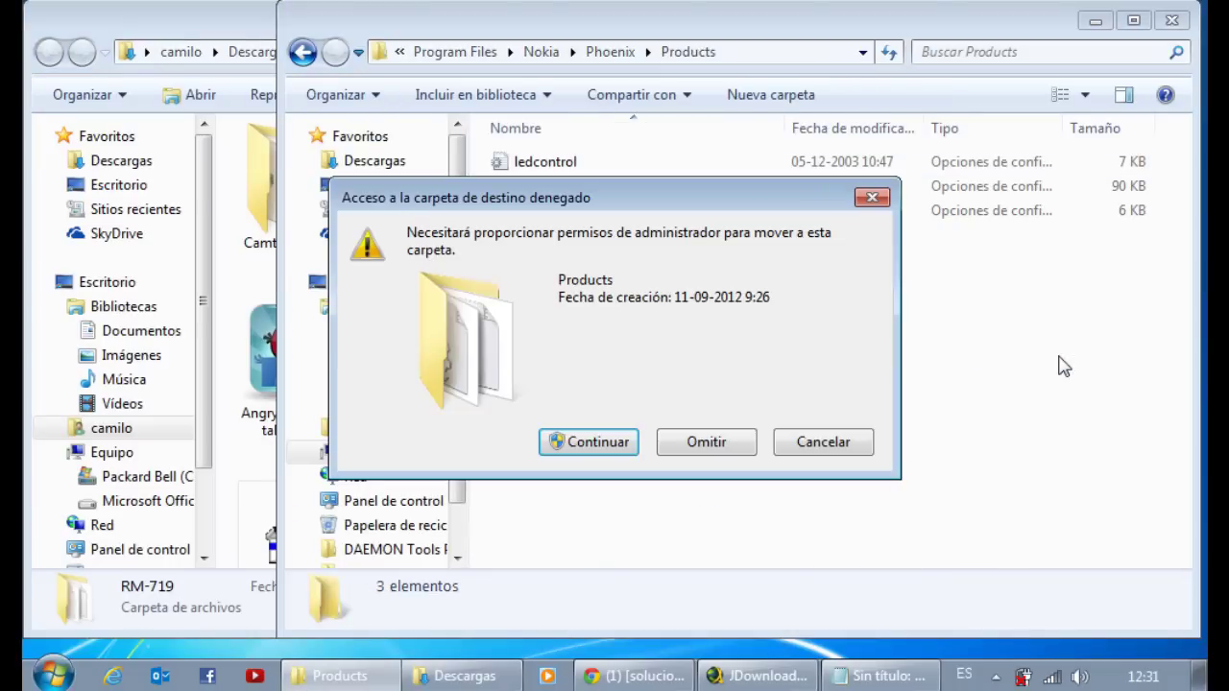
pyautogui.click(566, 442)
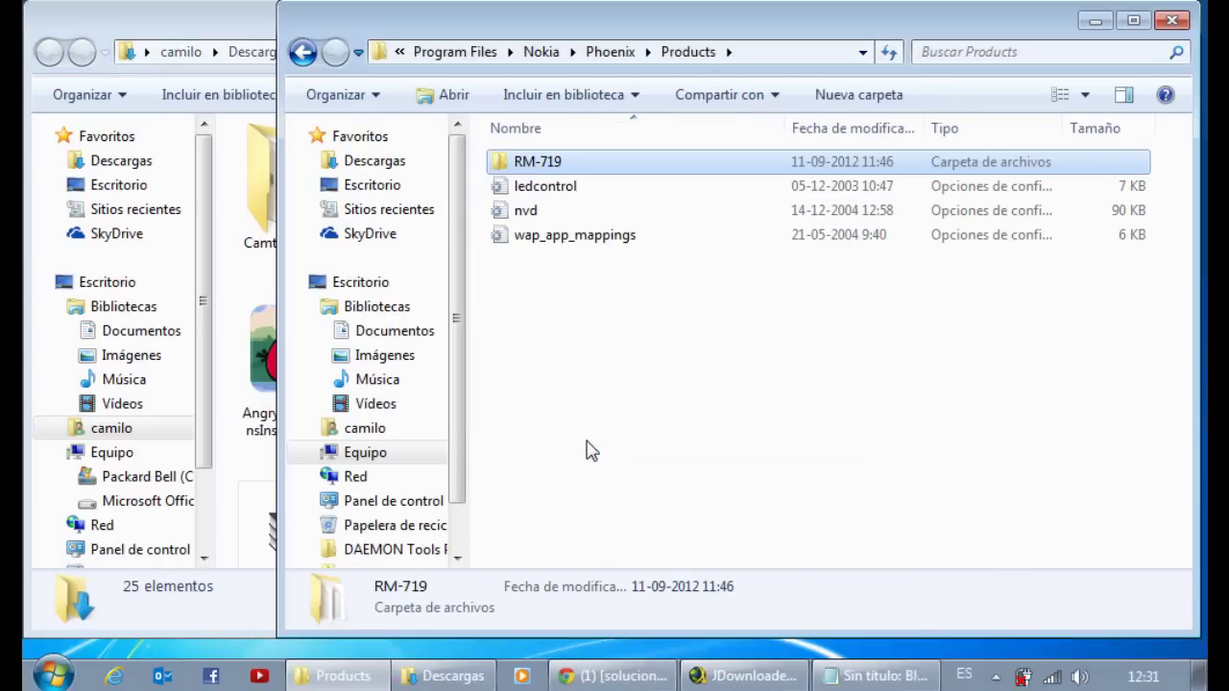
pyautogui.click(1173, 25)
pyautogui.click(923, 19)
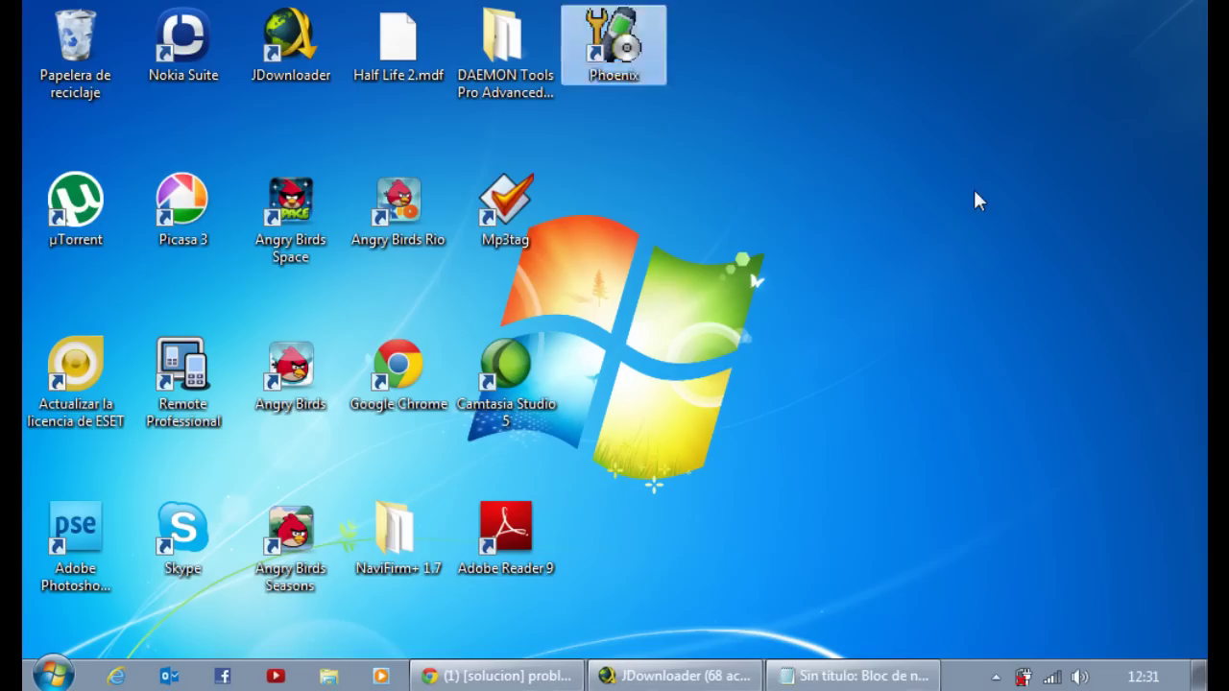
# Step: Start Phoenix and choose the USB1 connection, resetting it to NO CONNECTION and reselecting it as USB1 - RM-719
pyautogui.doubleClick(622, 47)
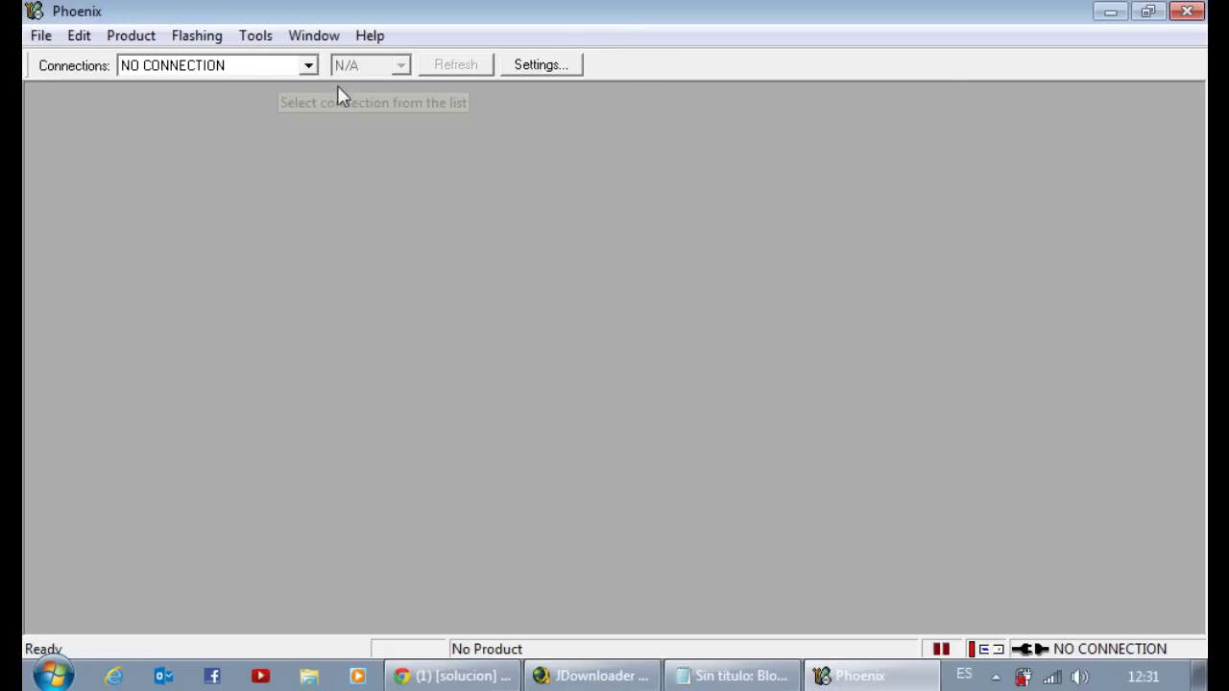
pyautogui.click(245, 65)
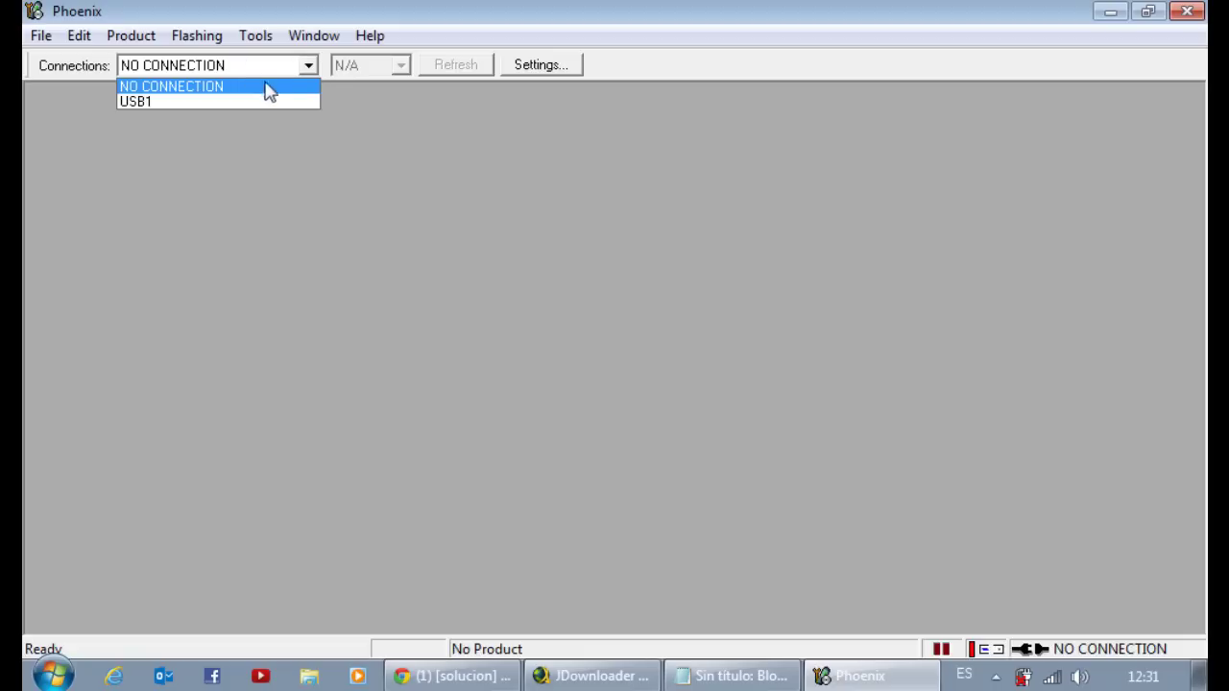
pyautogui.click(298, 102)
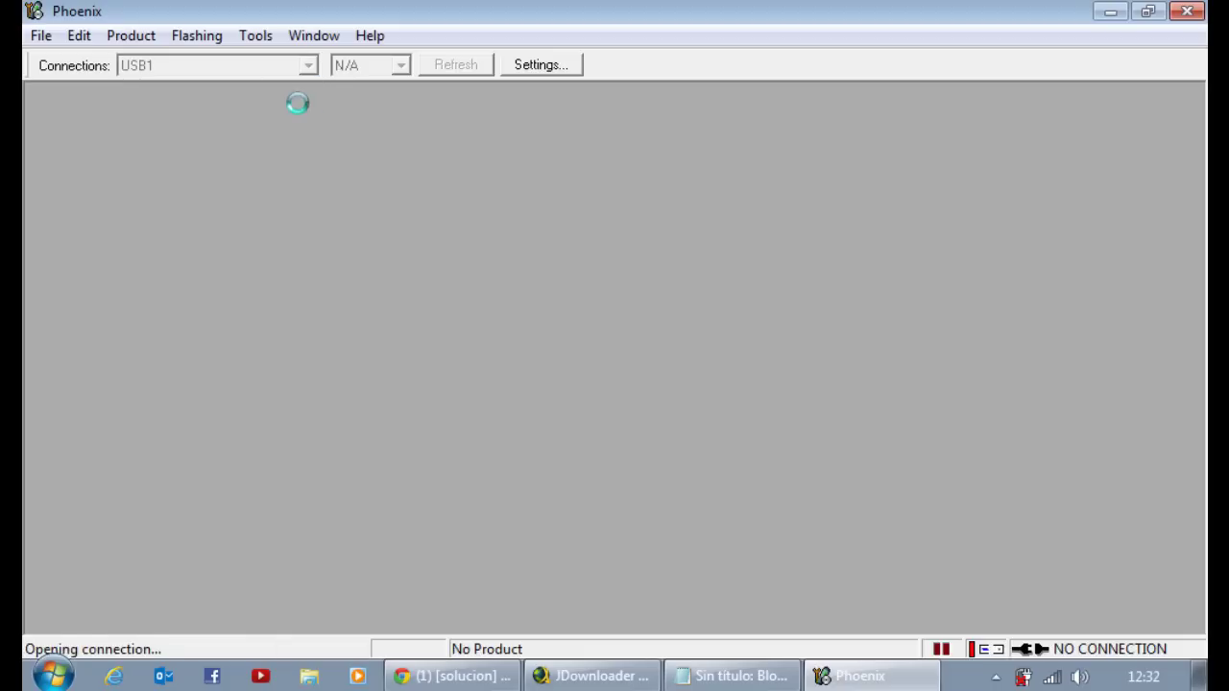
pyautogui.click(308, 65)
pyautogui.click(312, 86)
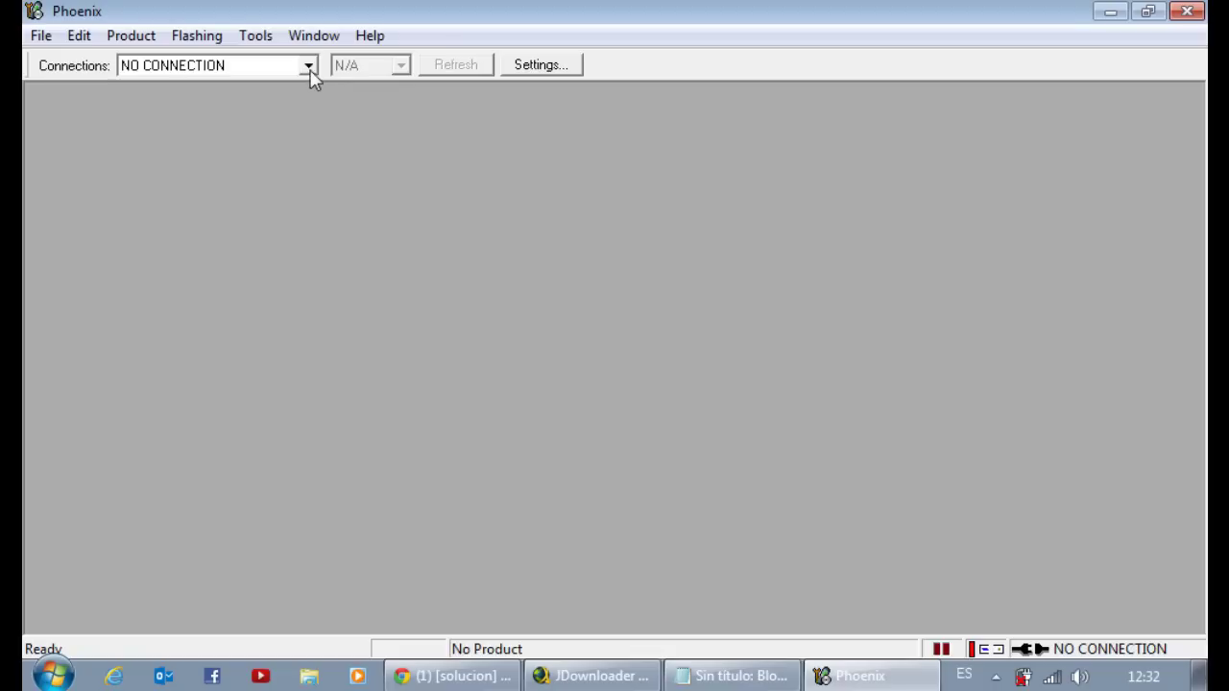
pyautogui.click(309, 67)
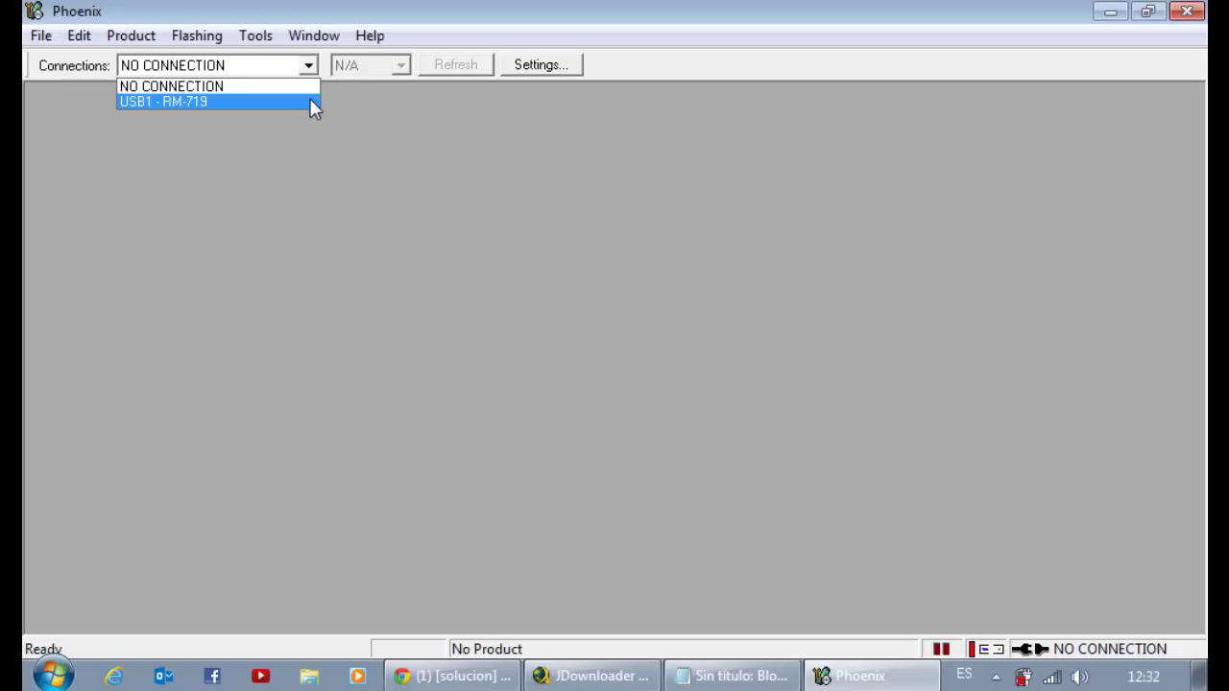
pyautogui.click(309, 100)
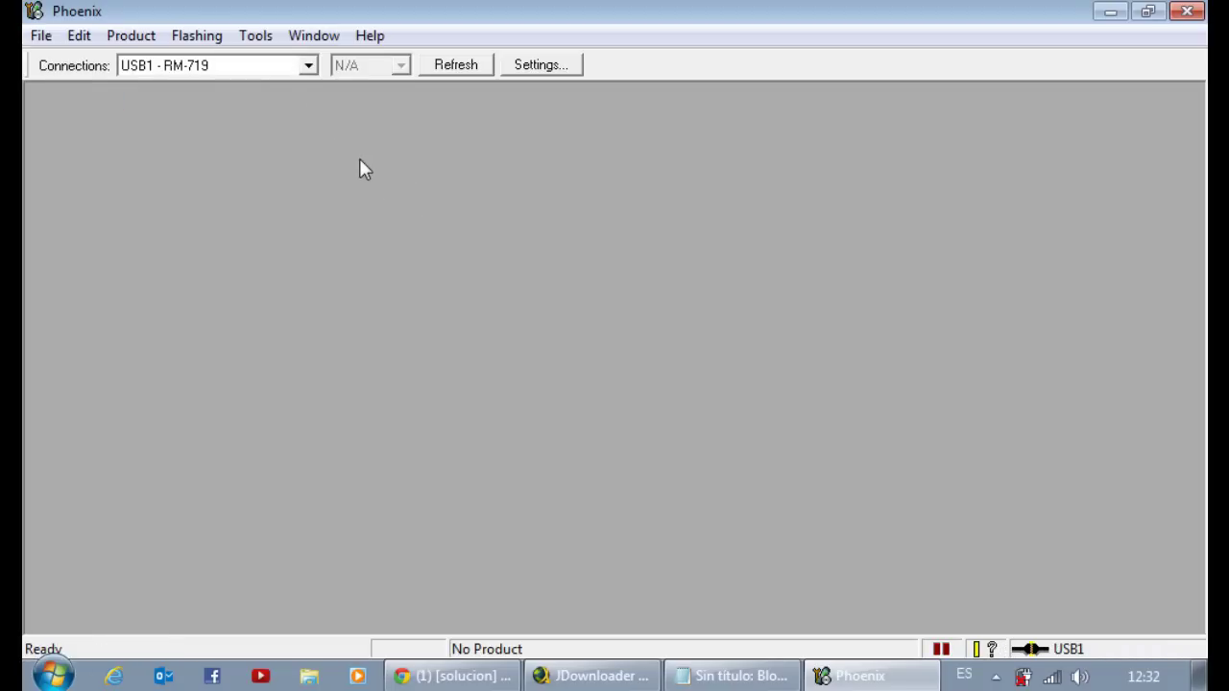
# Step: Scan the connected phone to load it as the current product
pyautogui.click(35, 12)
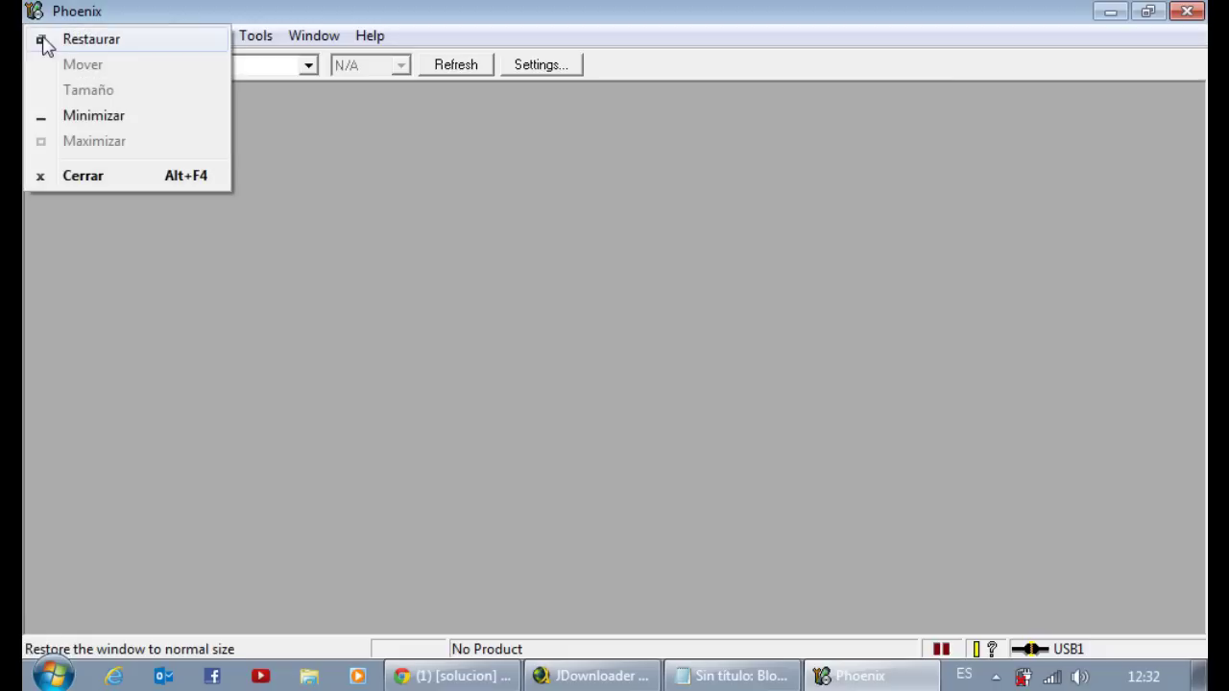
pyautogui.click(345, 8)
pyautogui.click(42, 40)
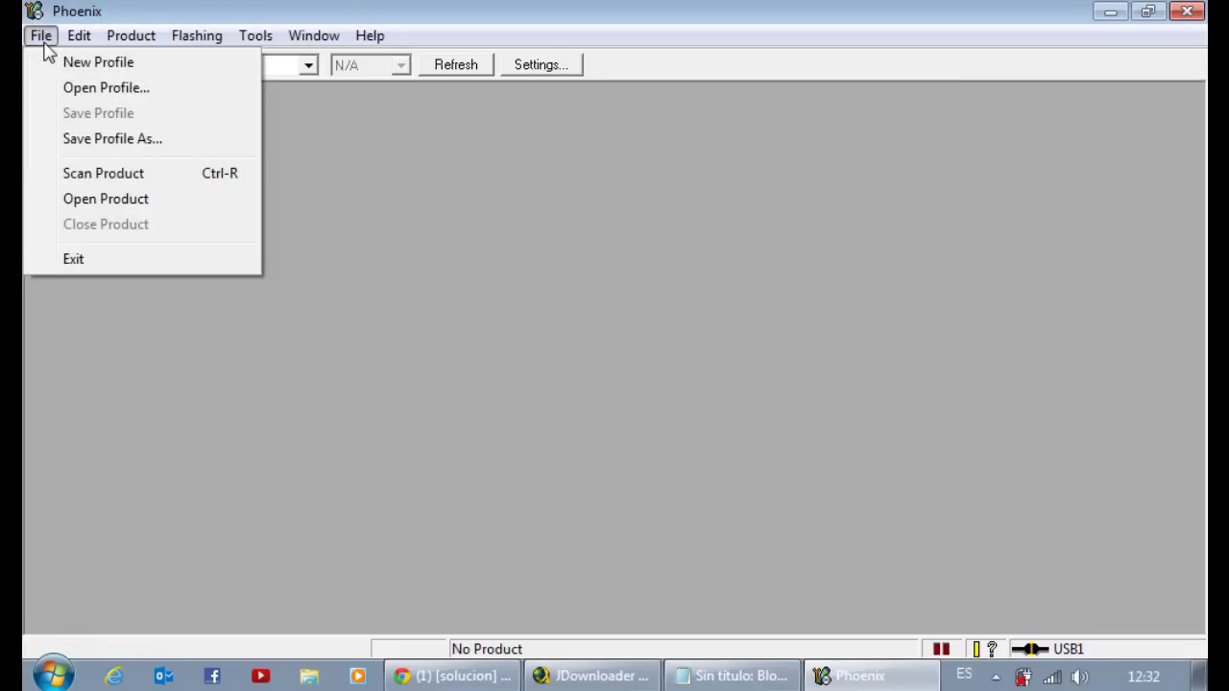
pyautogui.click(108, 175)
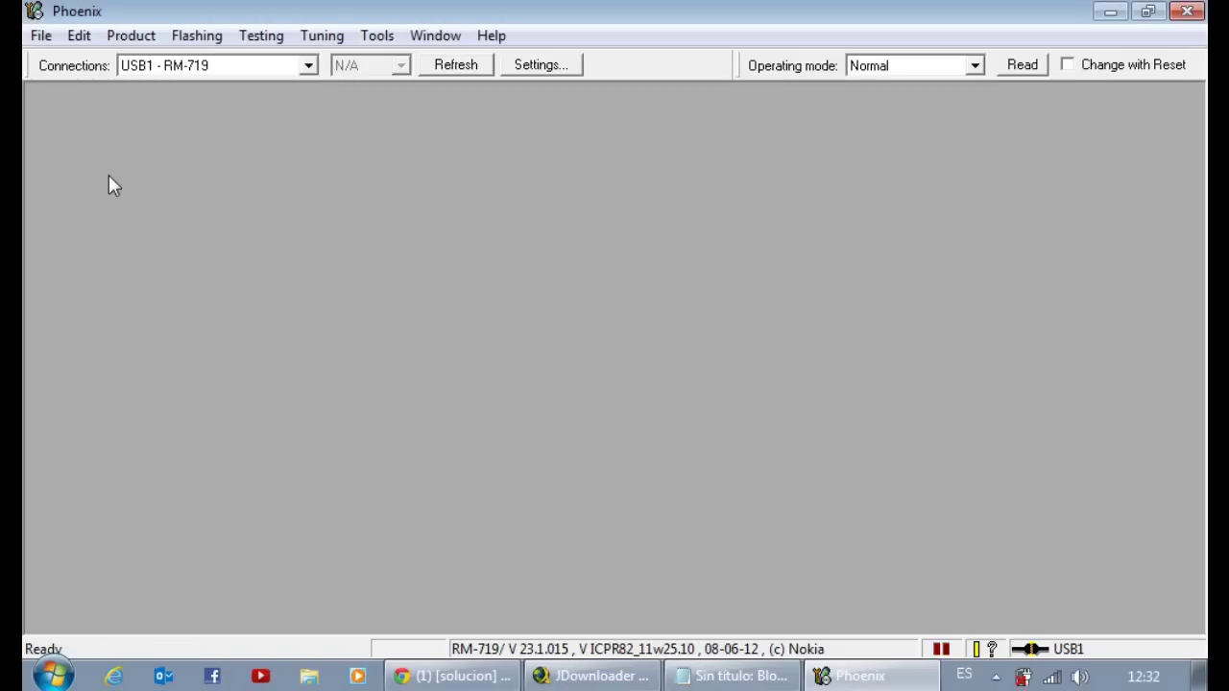
# Step: Start a firmware software update for the phone with product code 059F242, RM-719 CTR LTA AR WHITE PETROL BLUE
pyautogui.click(209, 36)
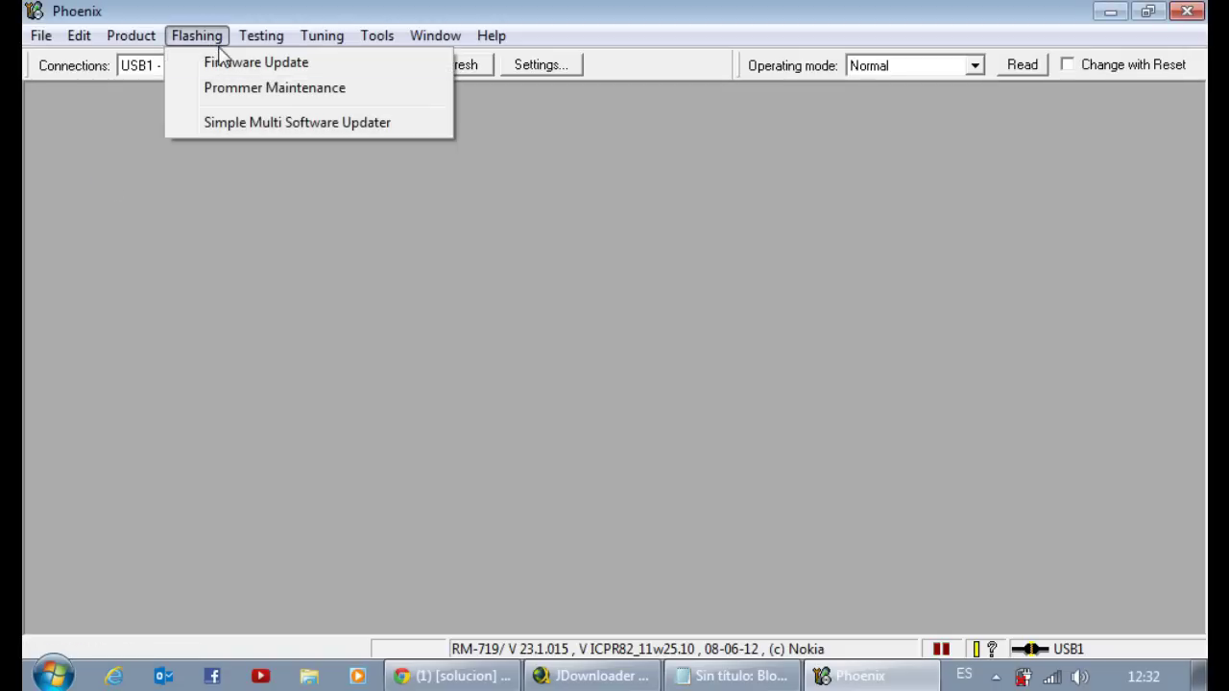
pyautogui.click(217, 61)
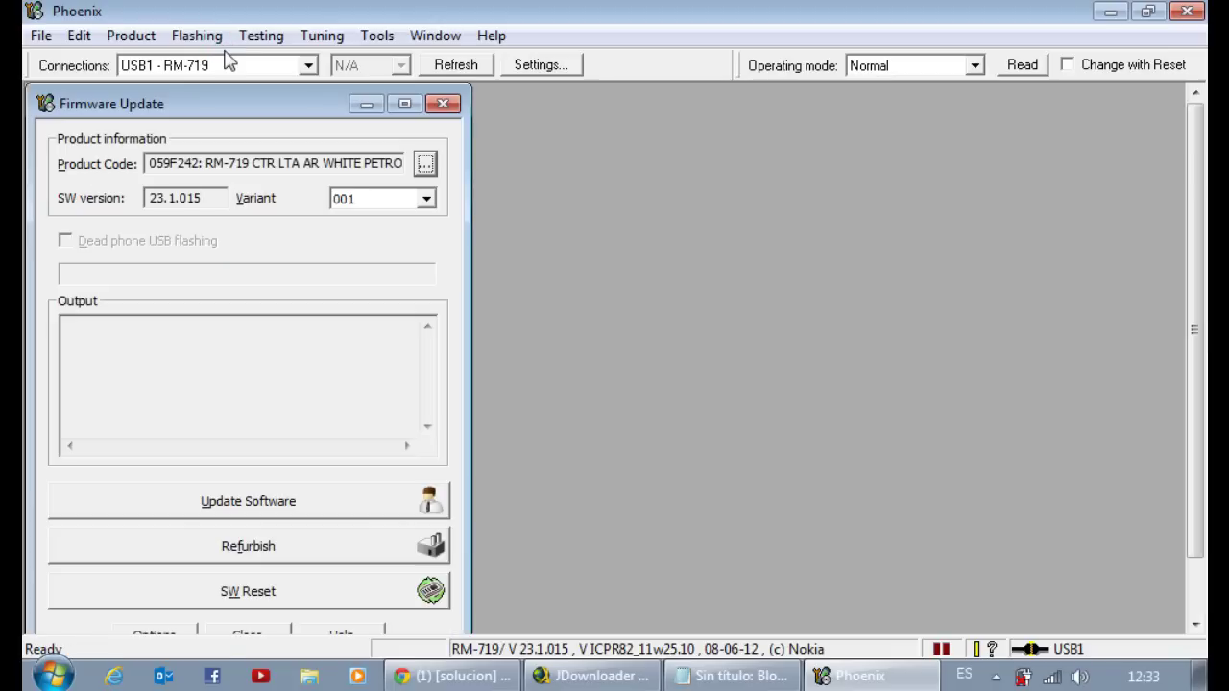
pyautogui.click(424, 167)
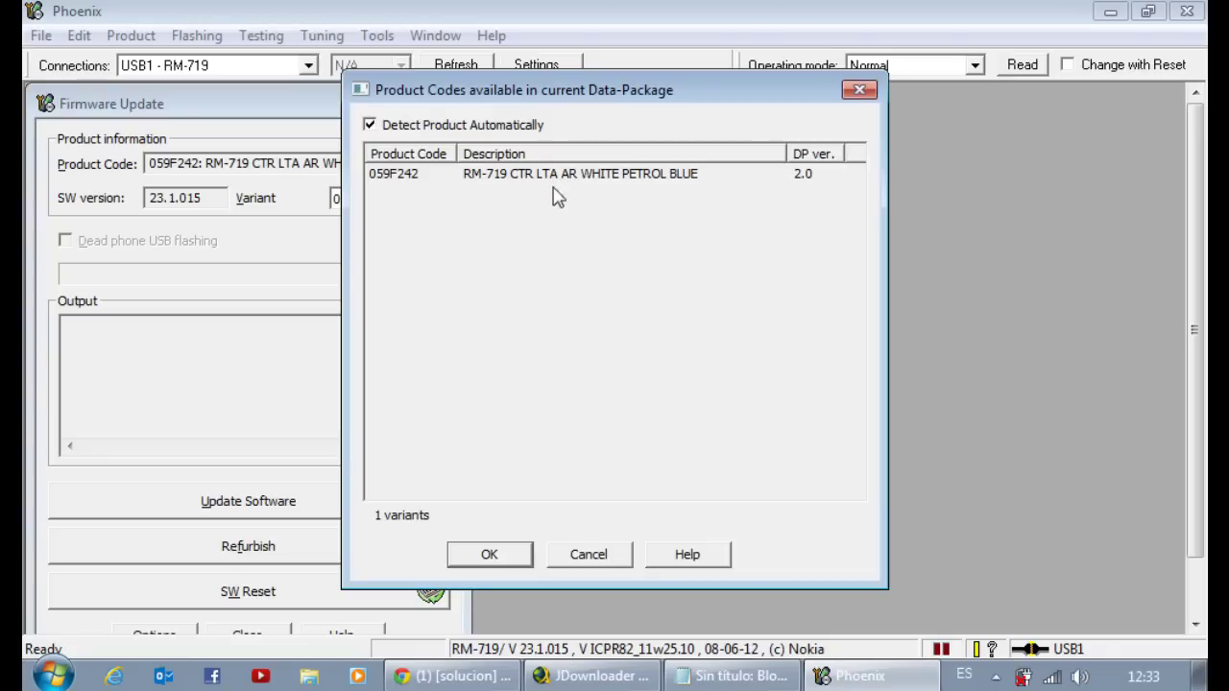
pyautogui.click(485, 555)
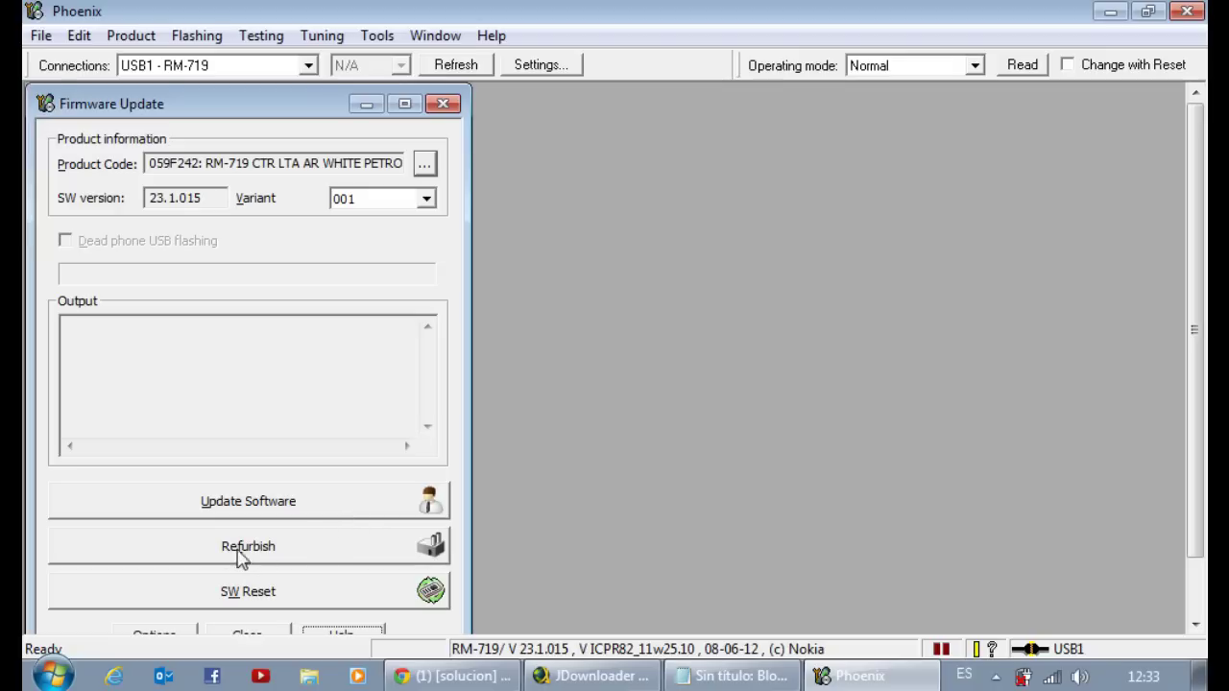
pyautogui.click(296, 507)
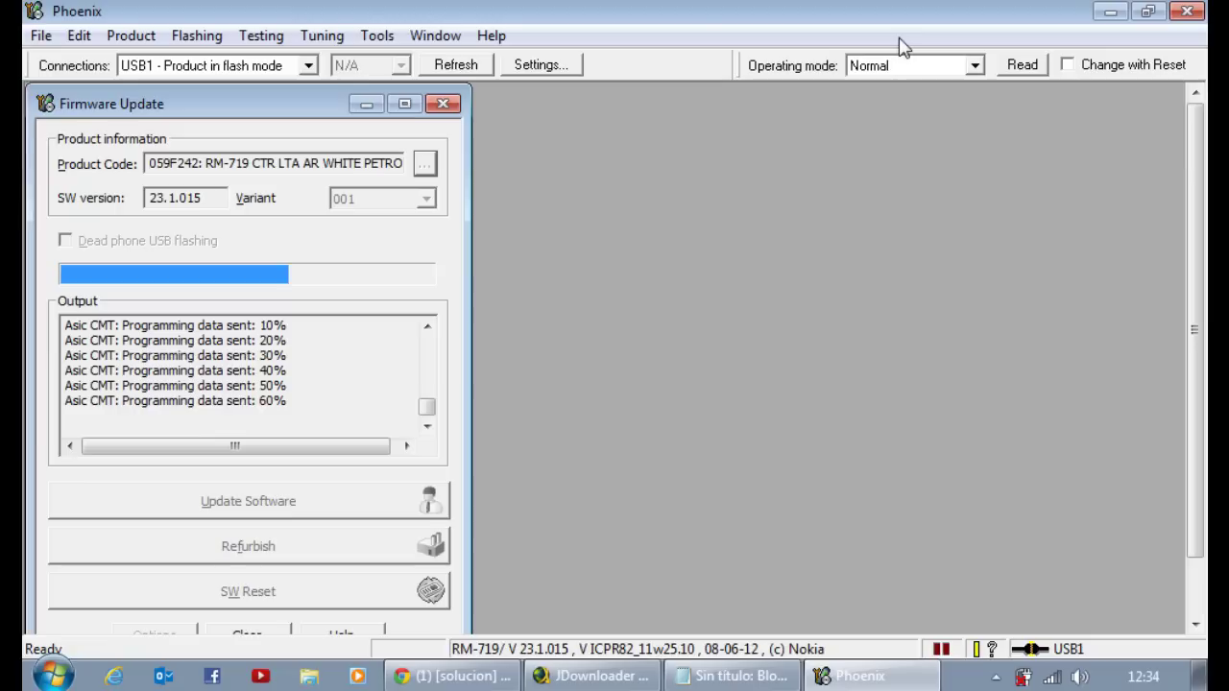
pyautogui.click(973, 65)
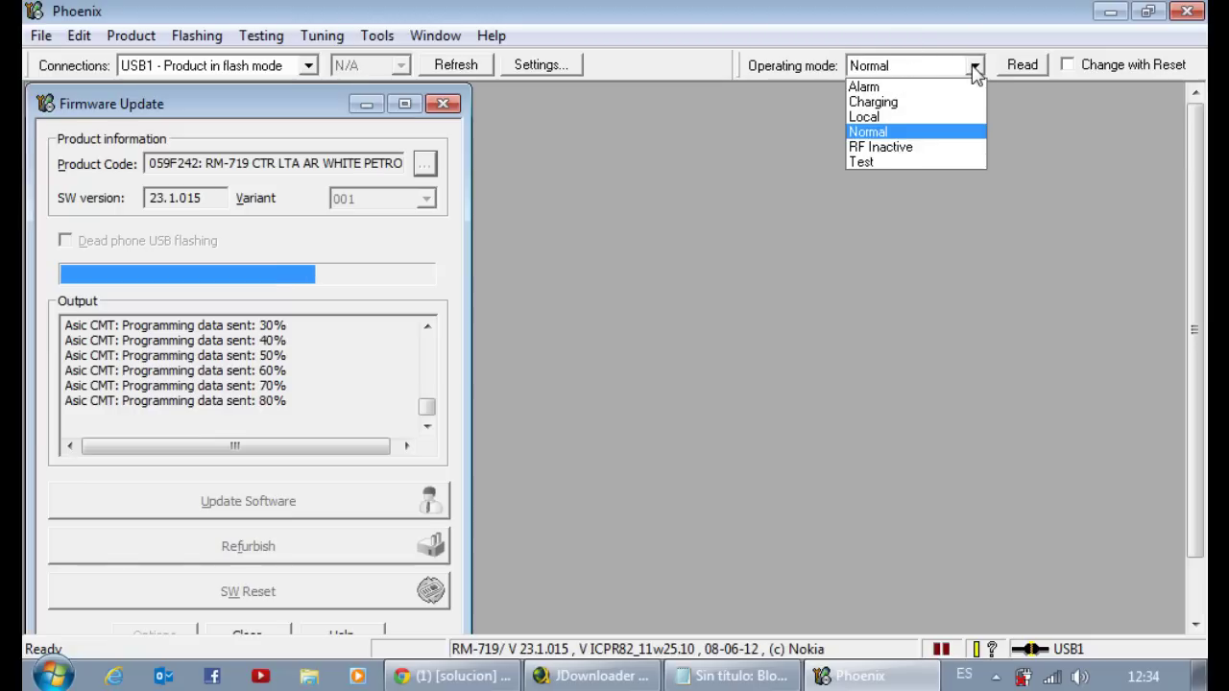
pyautogui.click(974, 65)
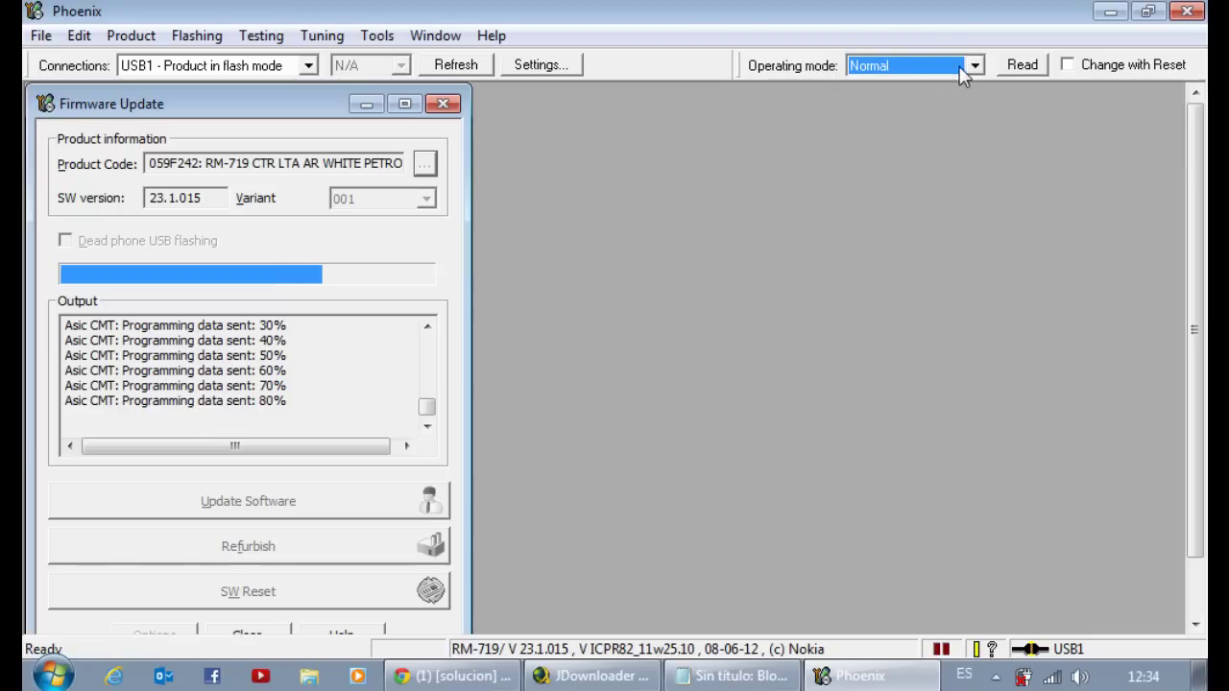
pyautogui.click(970, 68)
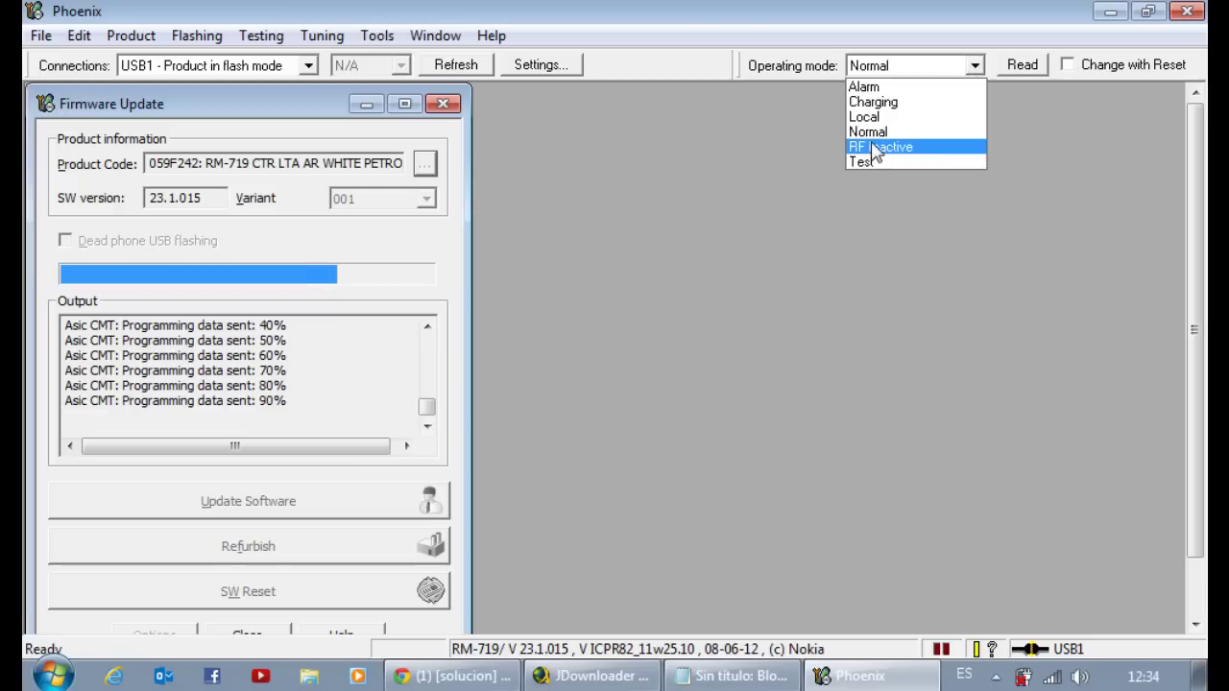
pyautogui.click(831, 12)
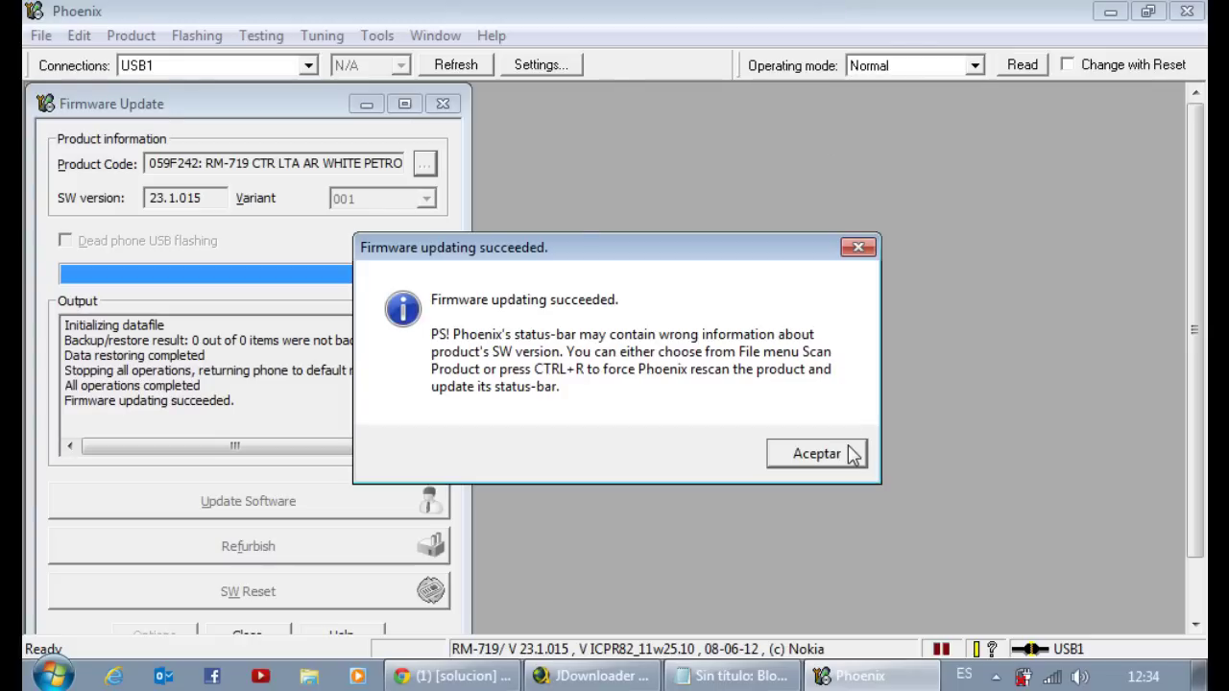
# Step: Acknowledge the completed firmware update and close the Firmware Update window
pyautogui.click(817, 454)
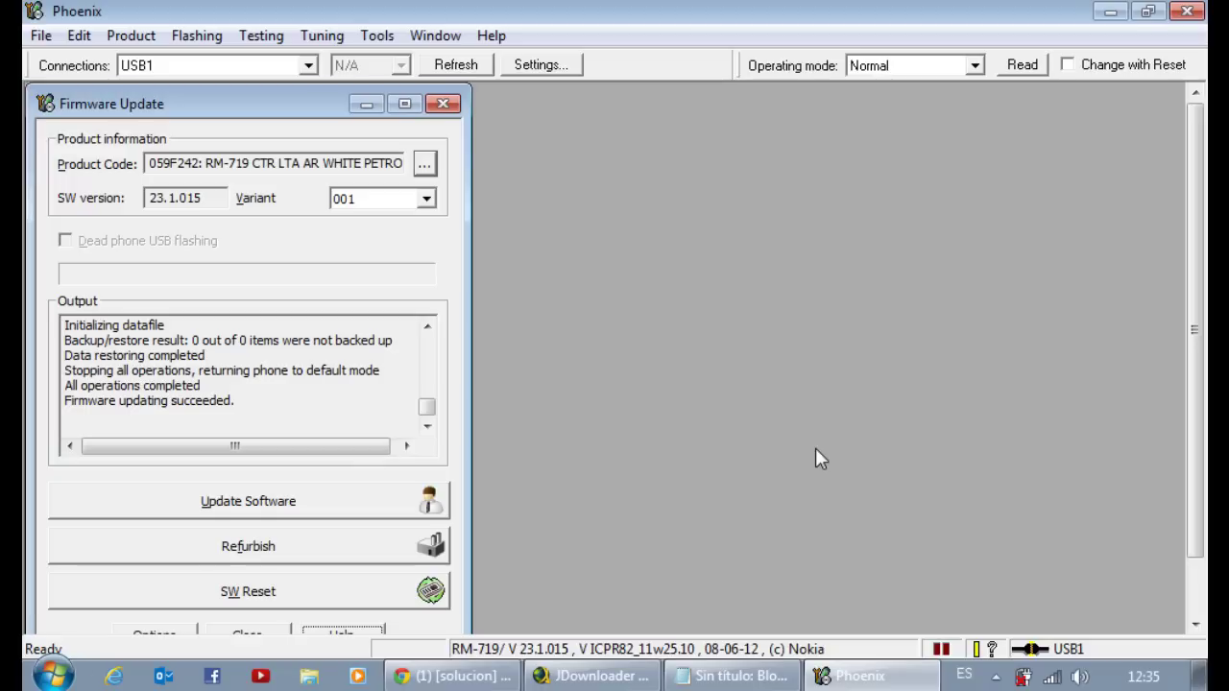
pyautogui.click(444, 103)
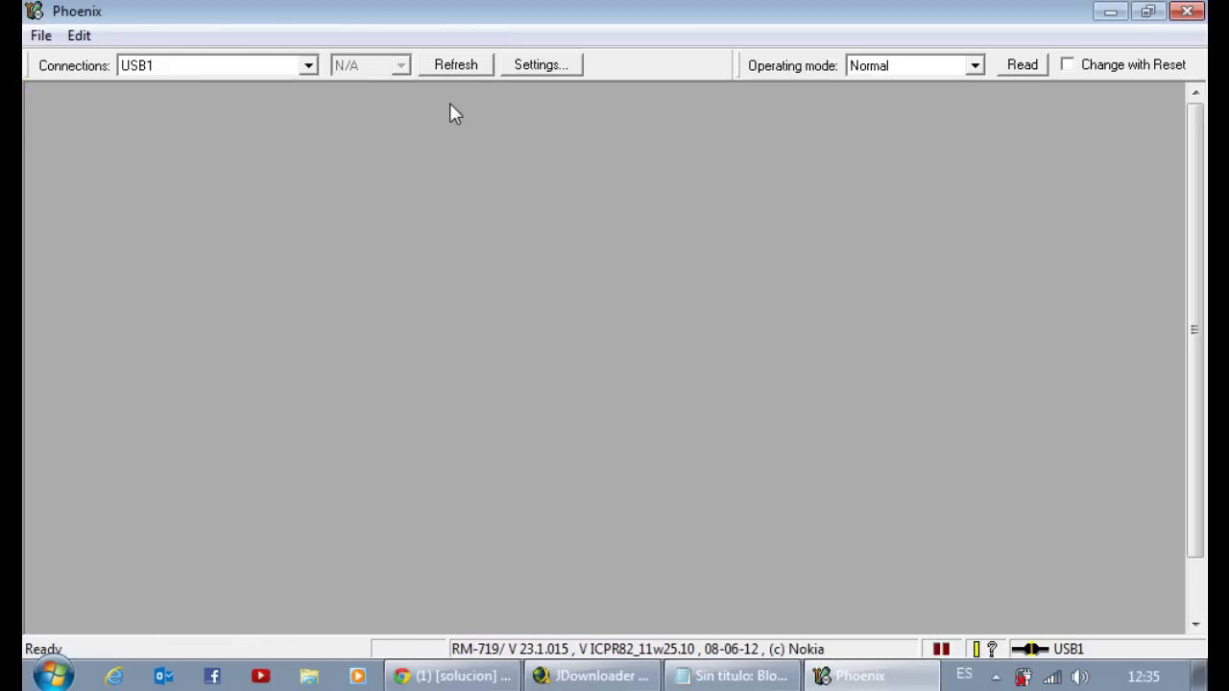
# Step: Set the connection to NO CONNECTION and close the current product
pyautogui.click(305, 65)
pyautogui.click(306, 86)
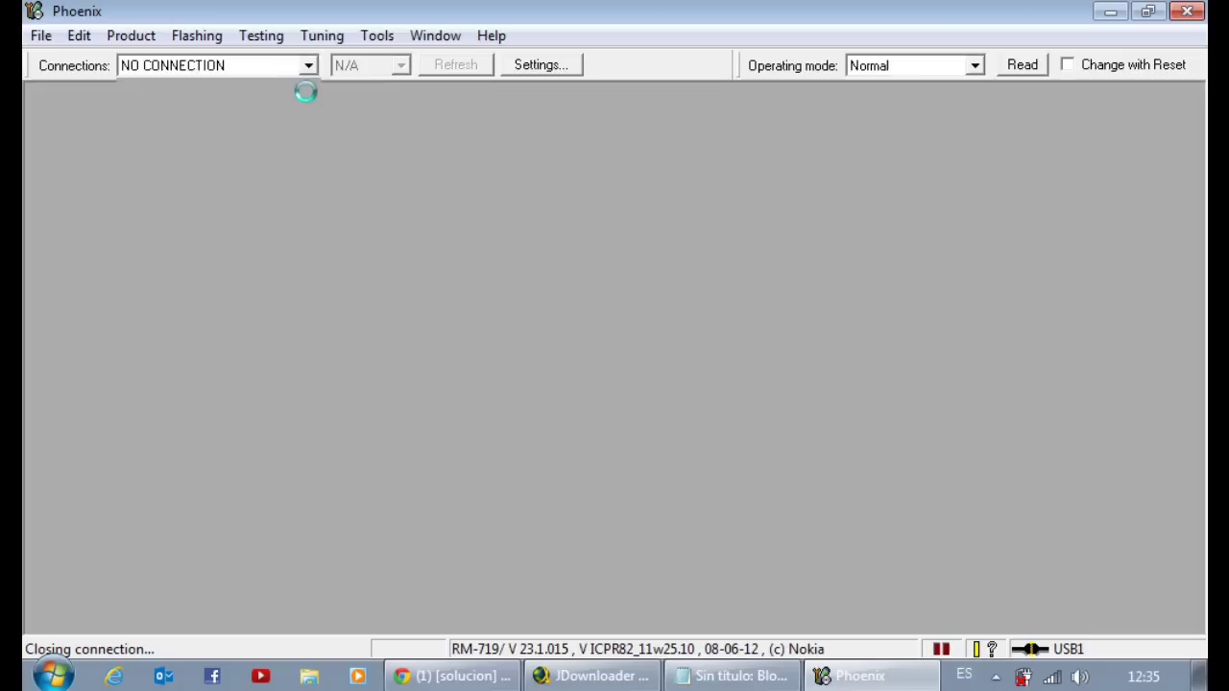
pyautogui.click(41, 35)
pyautogui.click(96, 227)
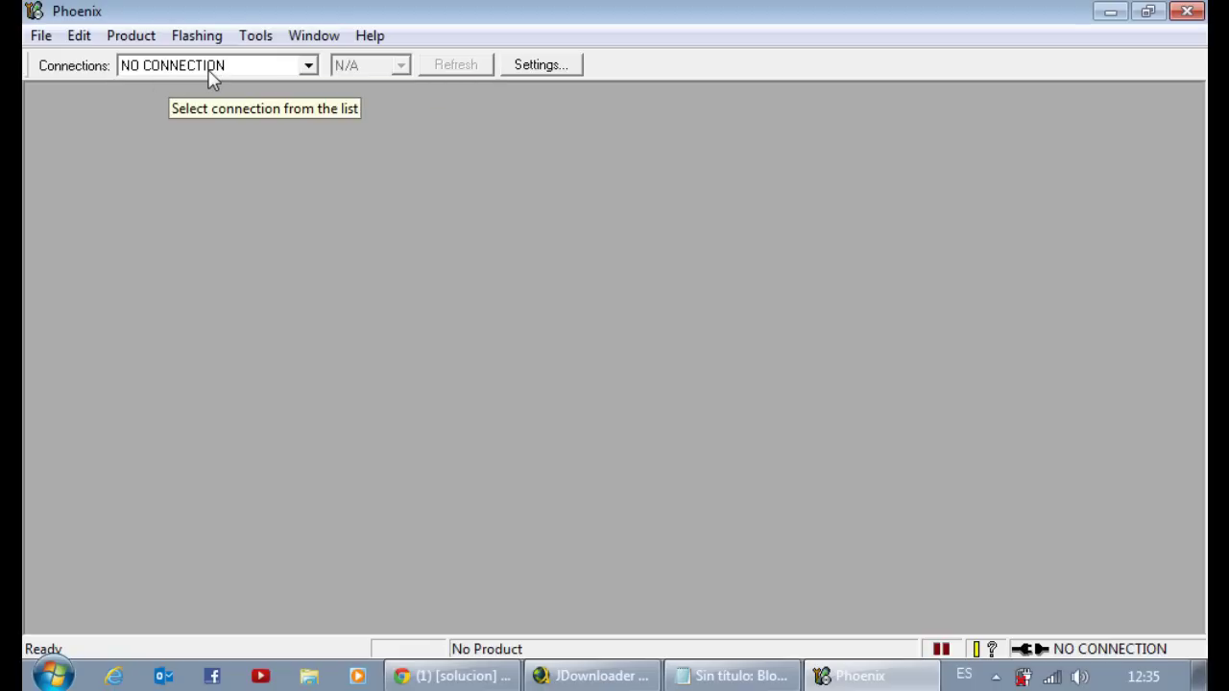
# Step: Bring up the list of available products, and write the code *#0000# in the blank Notepad note
pyautogui.click(42, 39)
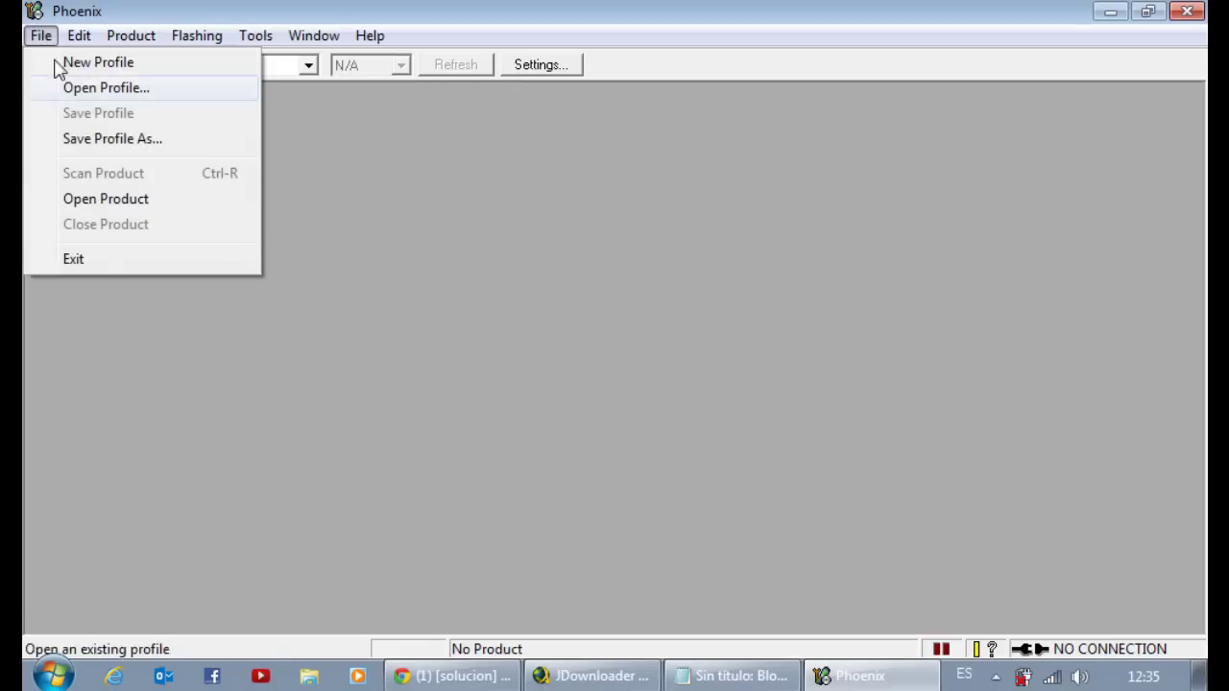
pyautogui.click(118, 204)
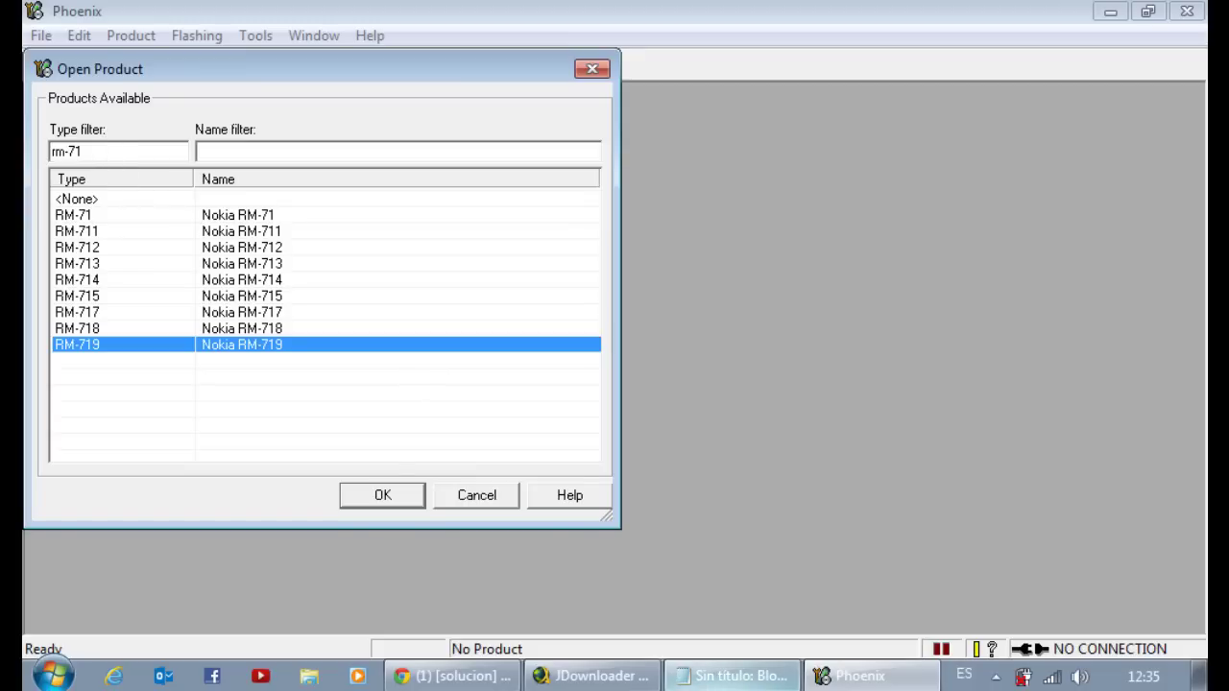
pyautogui.click(731, 676)
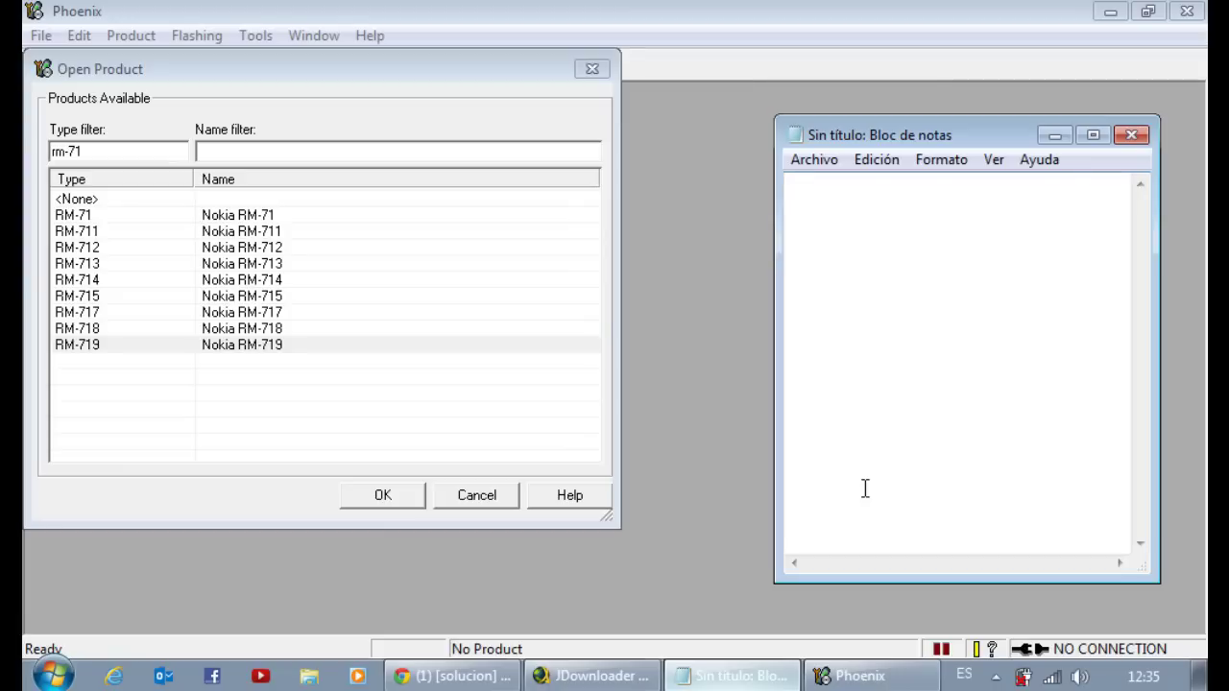
pyautogui.write('*#0000#')
# Step: Replace the code in the note with RM-XXX and select the XXX placeholder
pyautogui.moveTo(985, 208); pyautogui.dragTo(644, 199)
pyautogui.press('BackSpace')
pyautogui.press('capslock')
pyautogui.write('RM , -')
pyautogui.press('BackSpace')
pyautogui.press('BackSpace')
pyautogui.press('BackSpace')
pyautogui.write('-')
pyautogui.write('XXX')
pyautogui.hotkey('shift', 'Left')
pyautogui.hotkey('shift', 'Left')
pyautogui.hotkey('shift', 'Left')
# Step: Back in Phoenix, filter the available products by type rm-719 and open Nokia RM-719
pyautogui.click(114, 157)
pyautogui.write('9')
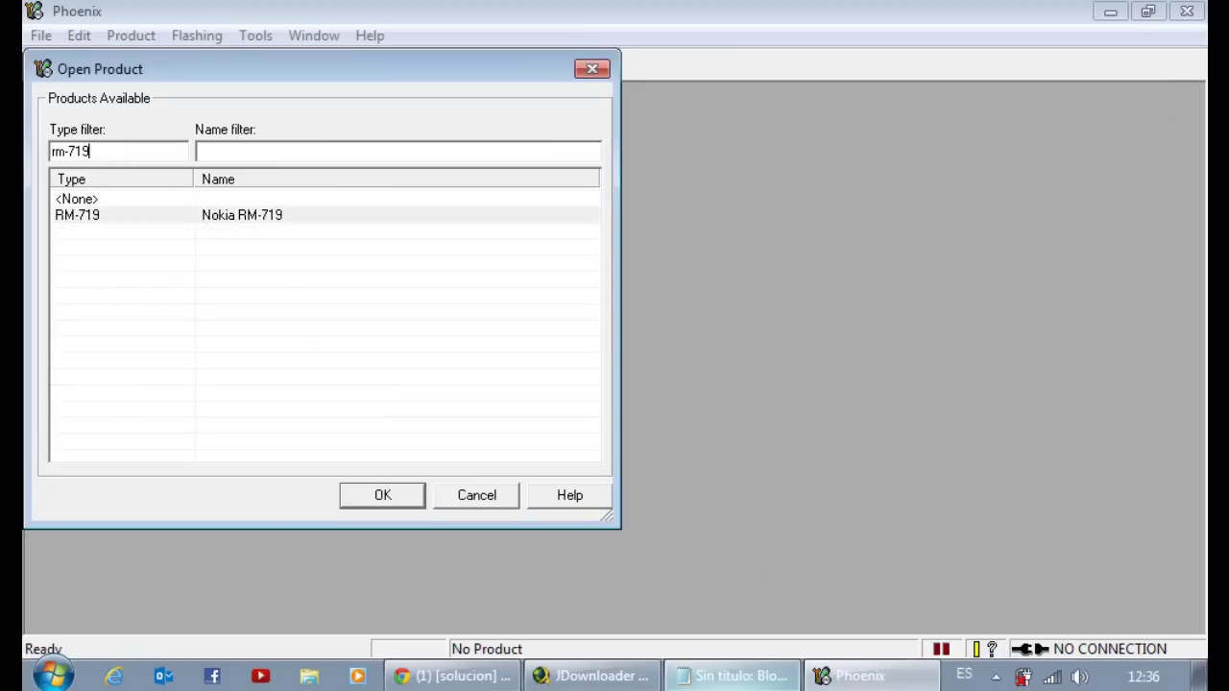
pyautogui.click(260, 216)
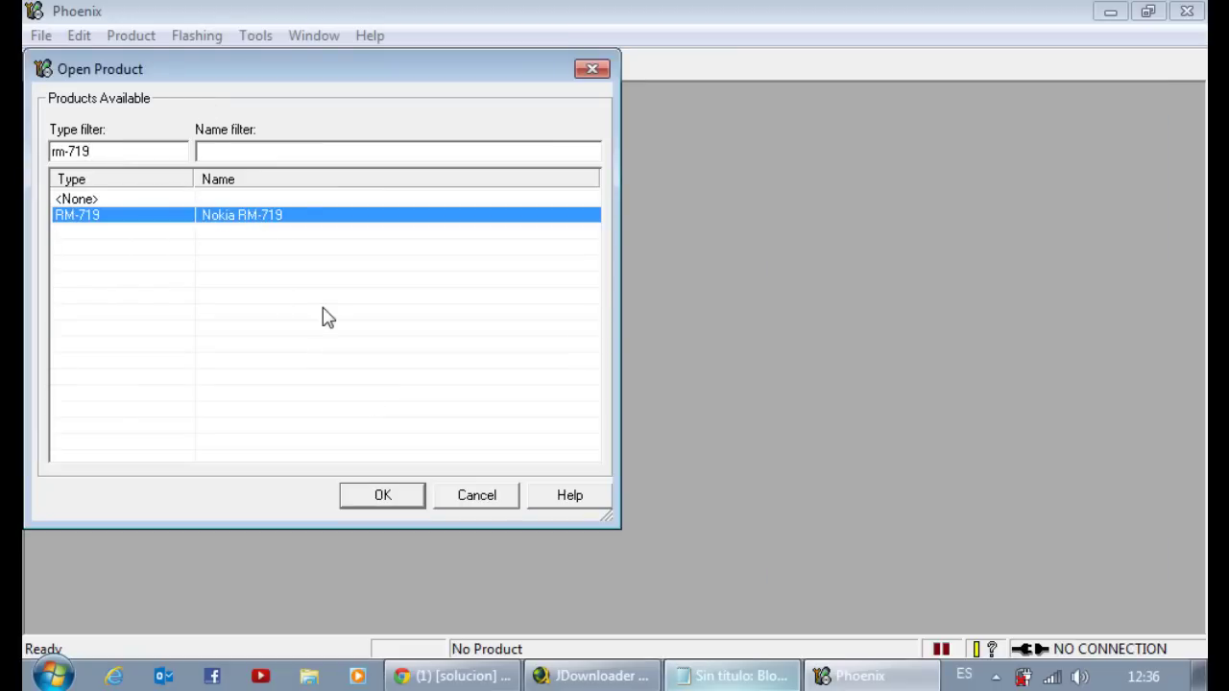
pyautogui.click(382, 497)
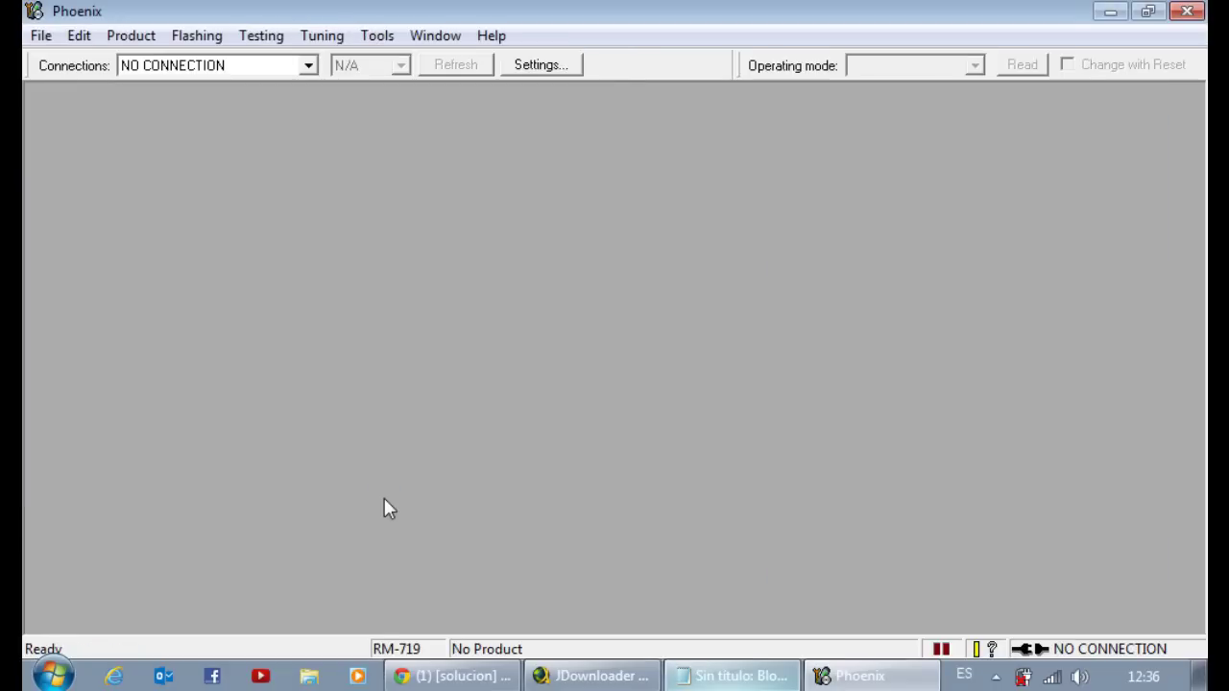
# Step: Set up a firmware update with product code 059F242, RM-719 CTR LTA AR WHITE PETROL BLUE, and enable Dead phone USB flashing
pyautogui.click(203, 38)
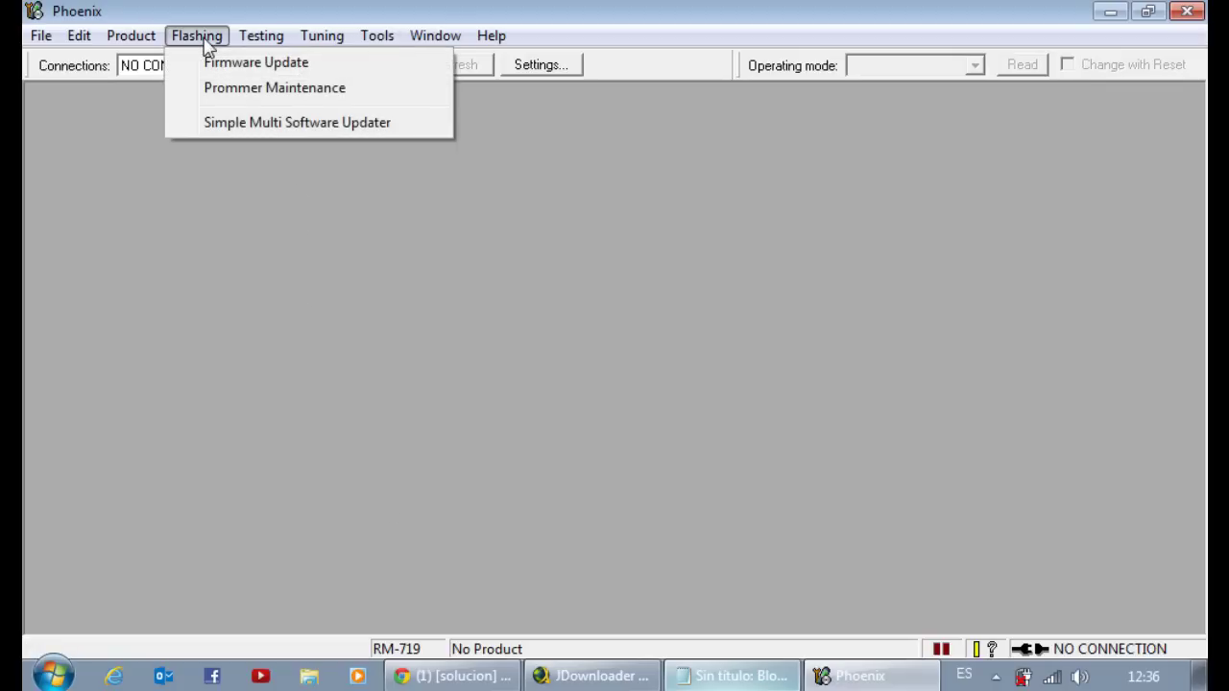
pyautogui.click(230, 63)
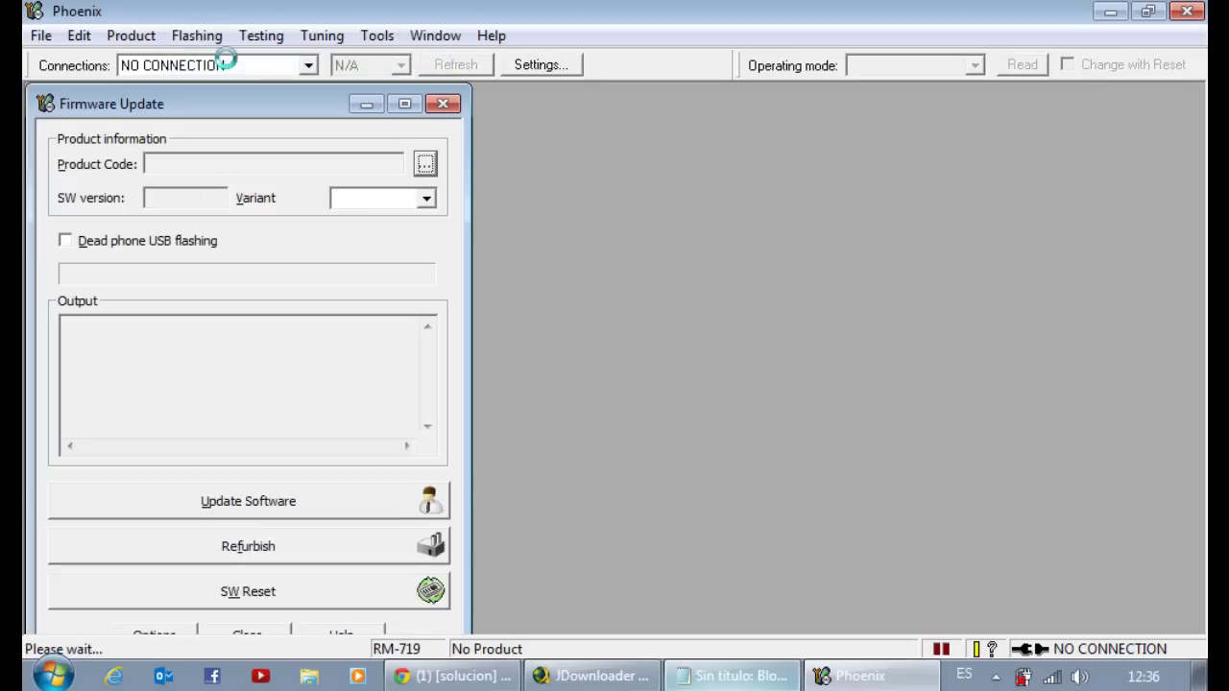
pyautogui.click(426, 165)
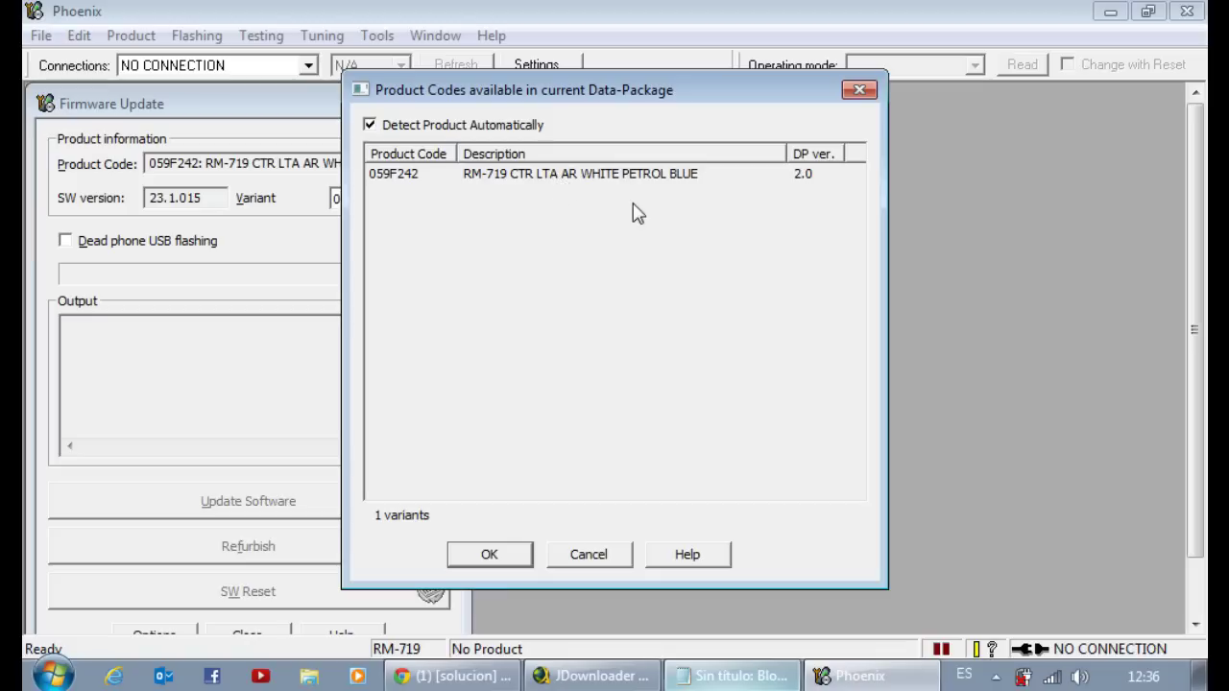
pyautogui.click(503, 557)
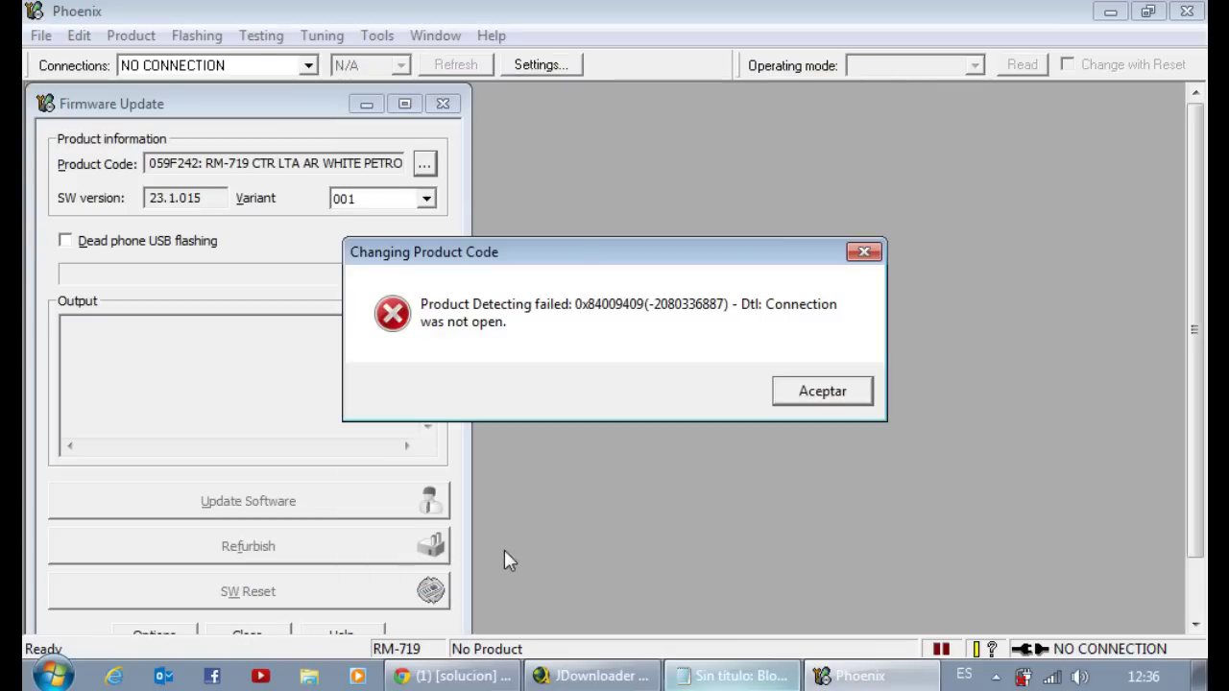
pyautogui.click(798, 394)
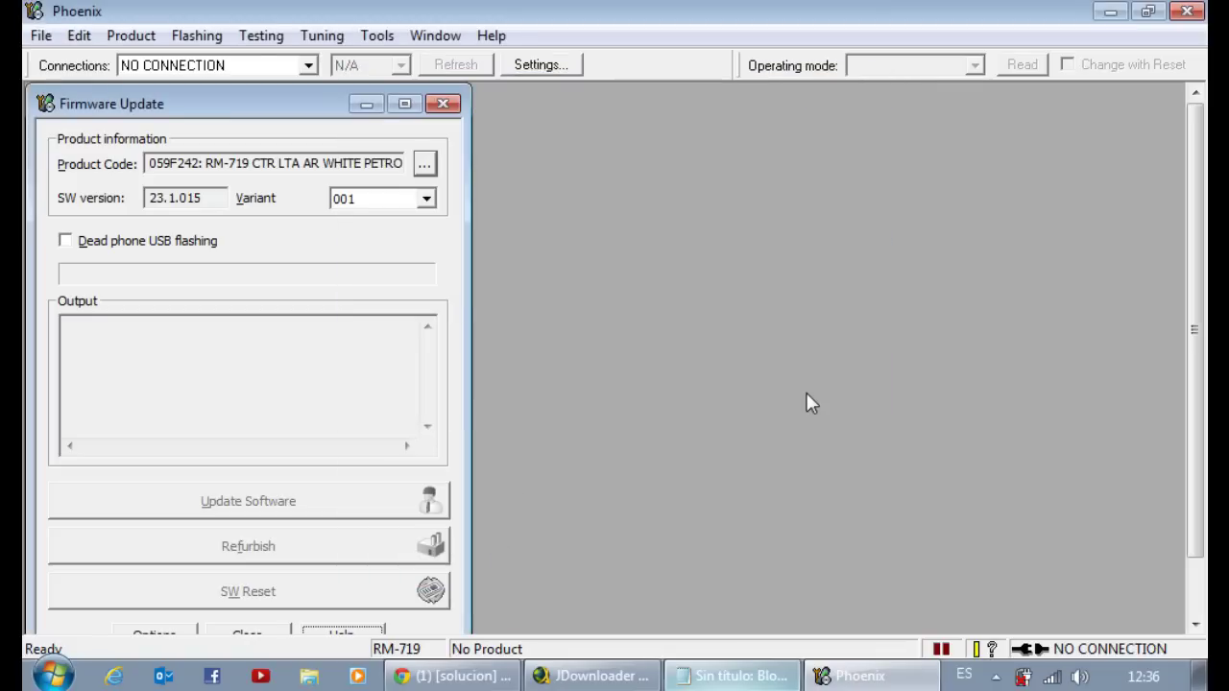
pyautogui.click(66, 241)
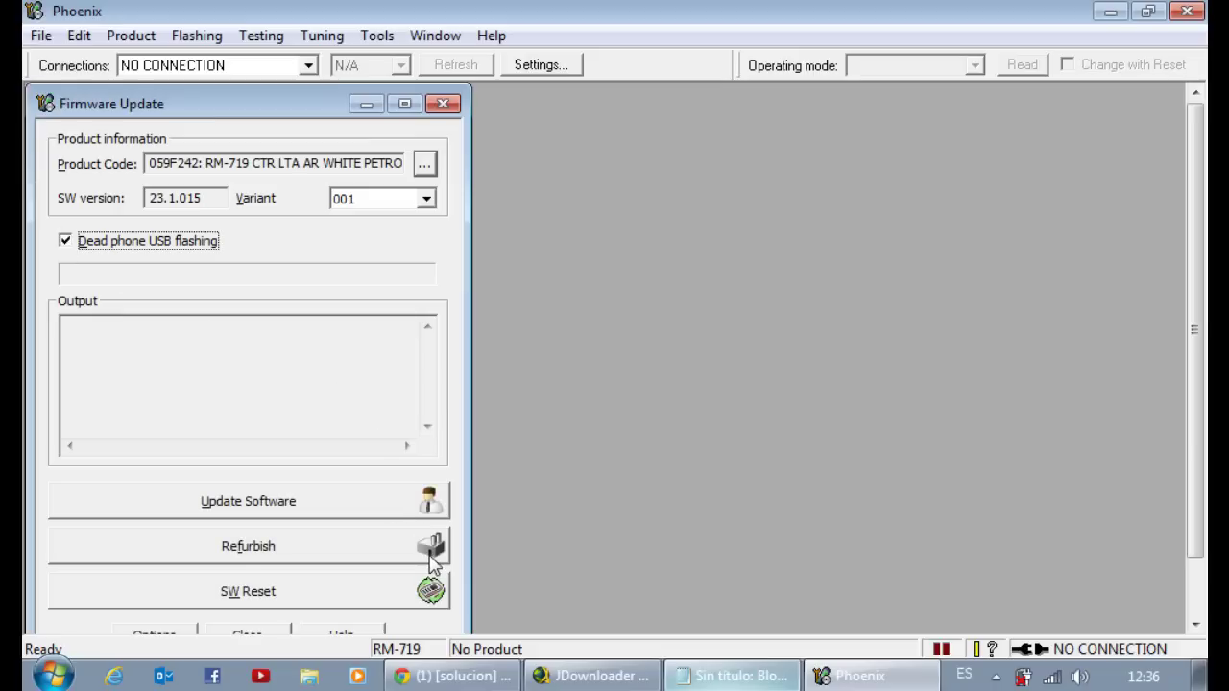
# Step: Close the Firmware Update window and Phoenix, and minimize Notepad to return to the desktop
pyautogui.click(440, 104)
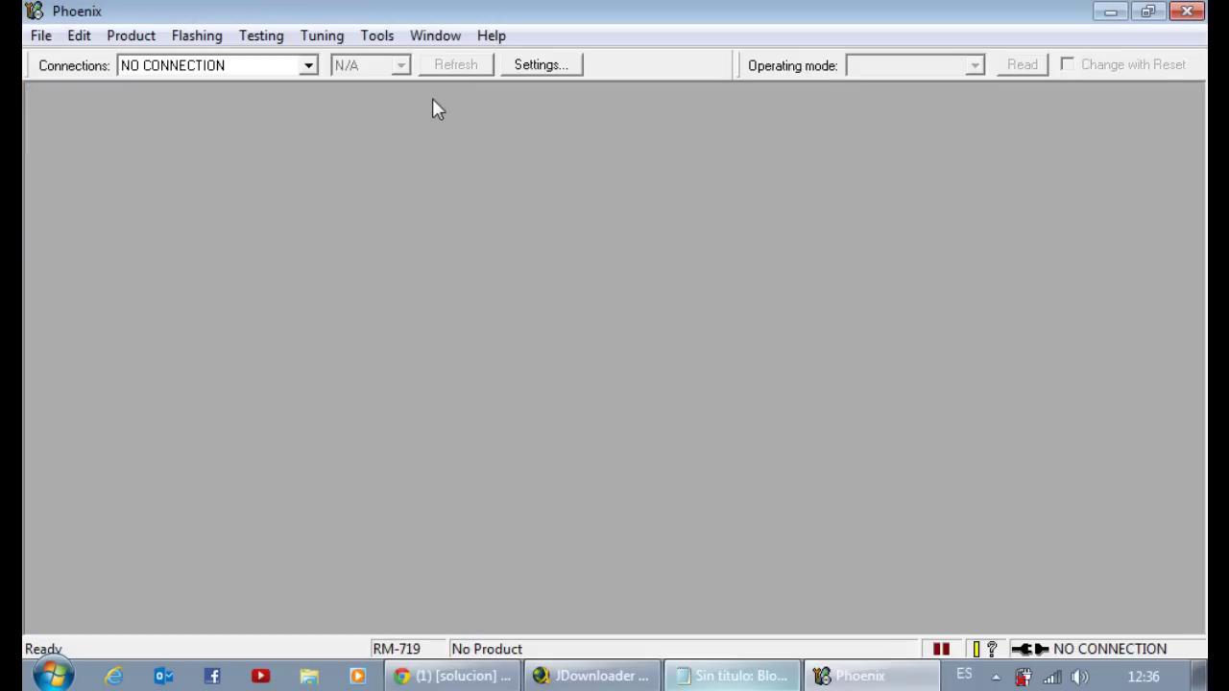
pyautogui.click(1195, 18)
pyautogui.click(1002, 248)
pyautogui.click(1054, 134)
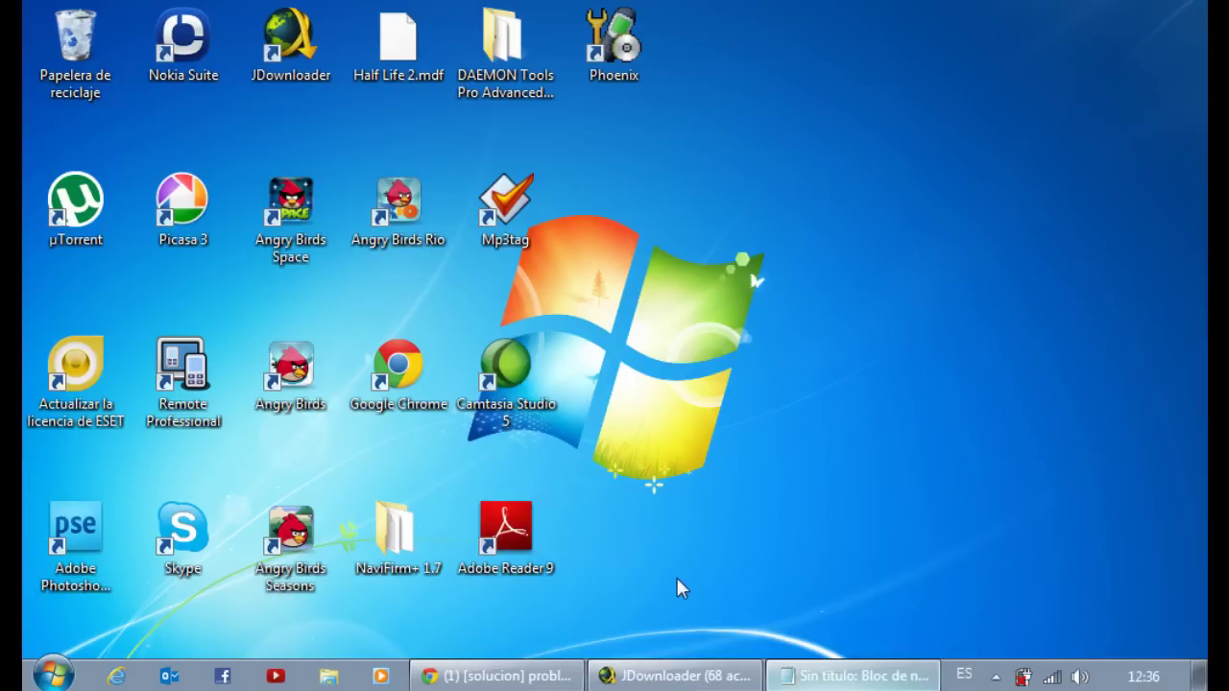
# Step: Switch to Chrome to review the Taringa post on Nokia Phoenix 2012 problems, and minimize the browser
pyautogui.hotkey('alt', 'Tab')
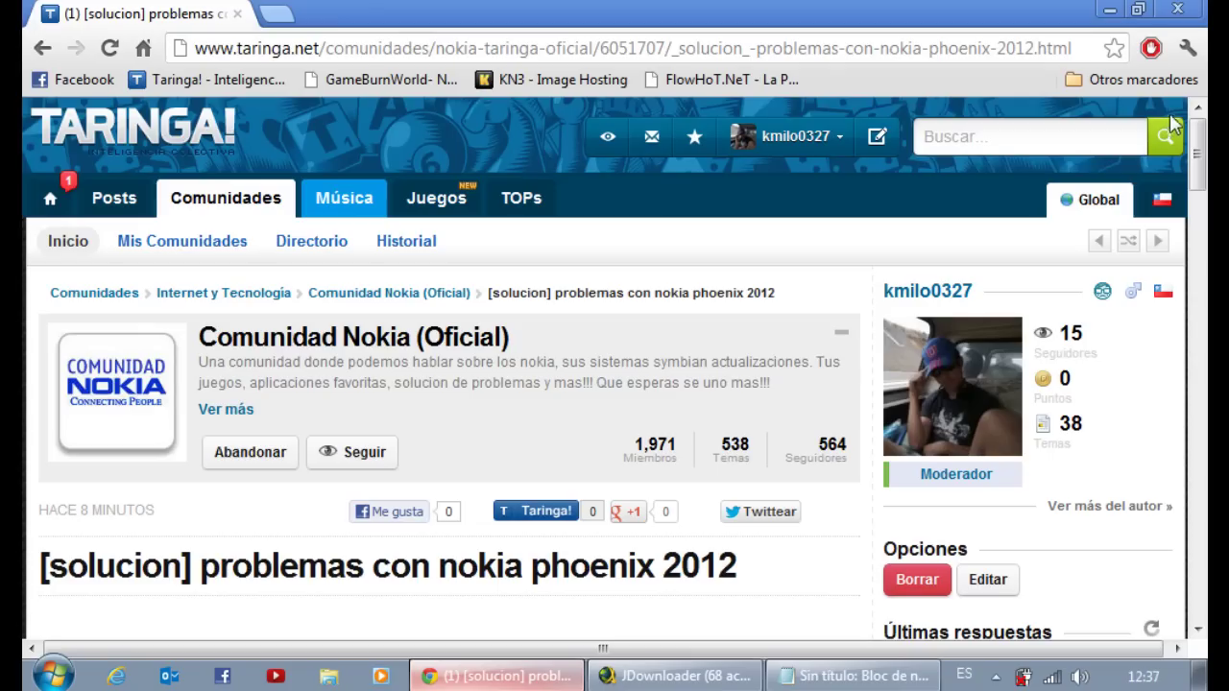
pyautogui.moveTo(1197, 146); pyautogui.dragTo(1198, 195)
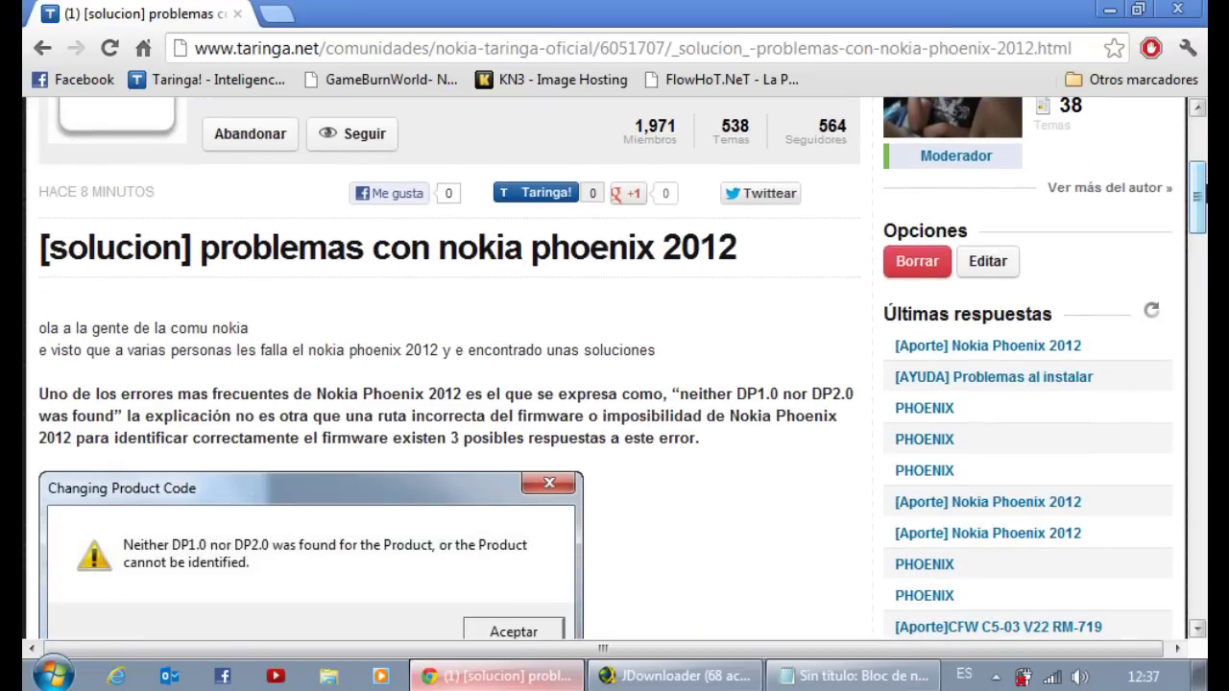
pyautogui.moveTo(1198, 195)
pyautogui.mouseDown()
pyautogui.moveTo(1198, 466)
pyautogui.moveTo(1200, 205)
pyautogui.mouseUp()
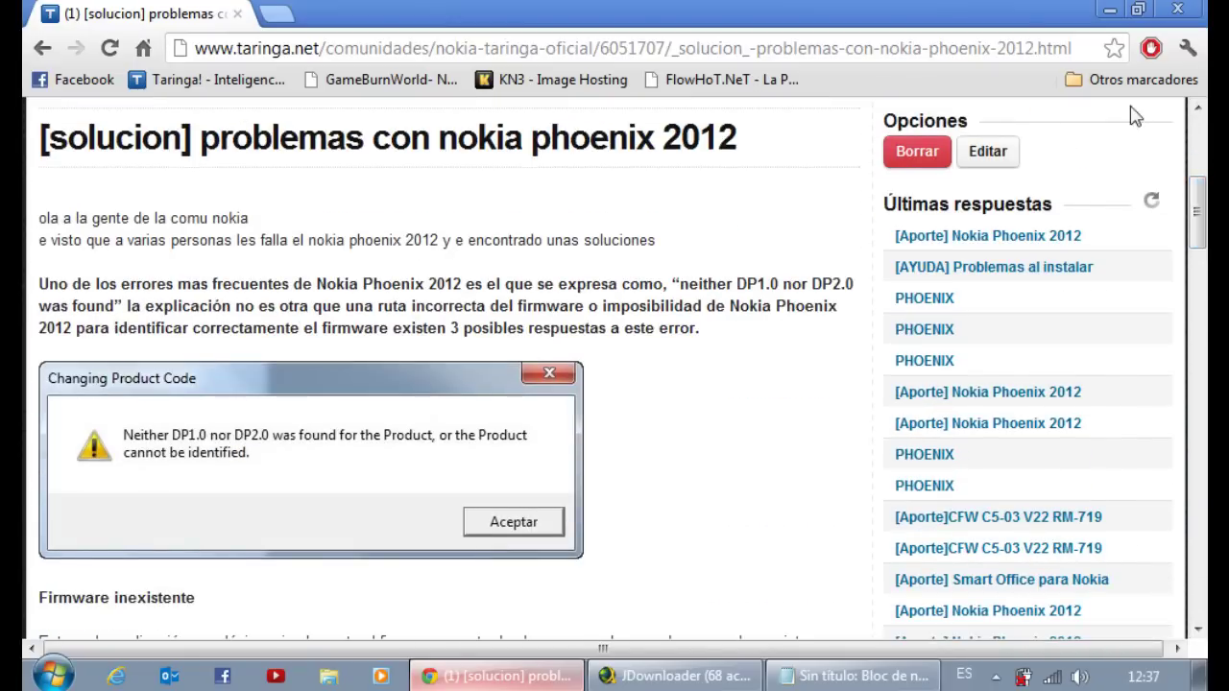
pyautogui.click(1108, 10)
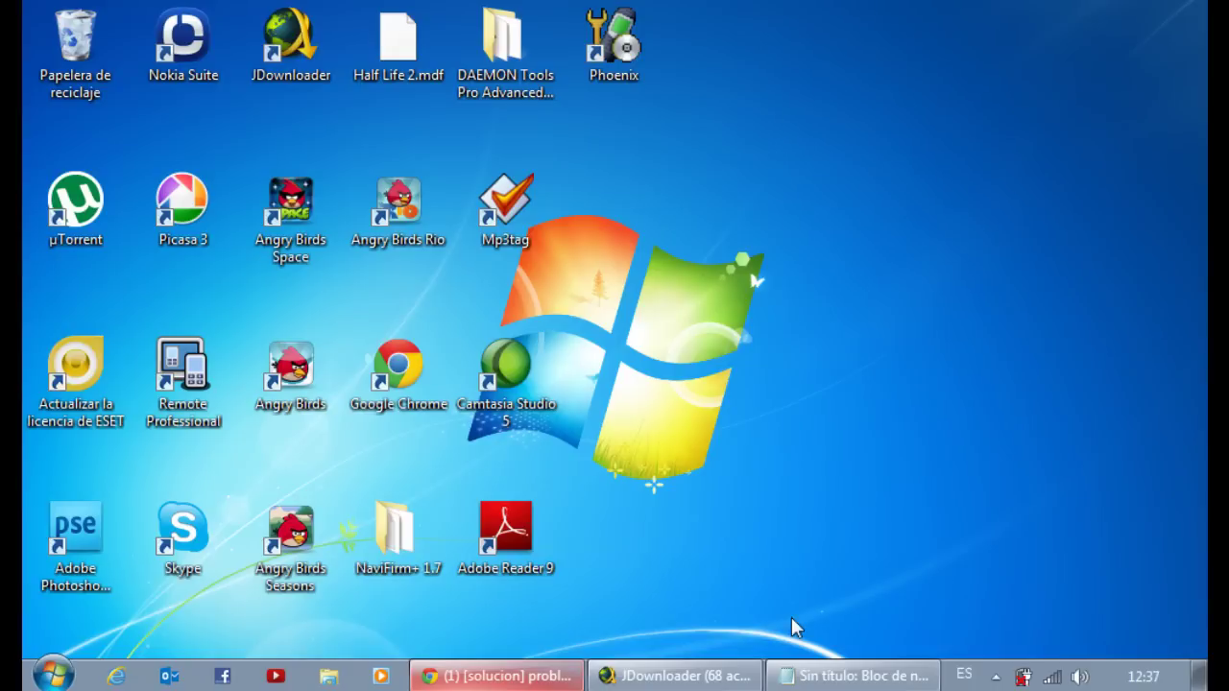